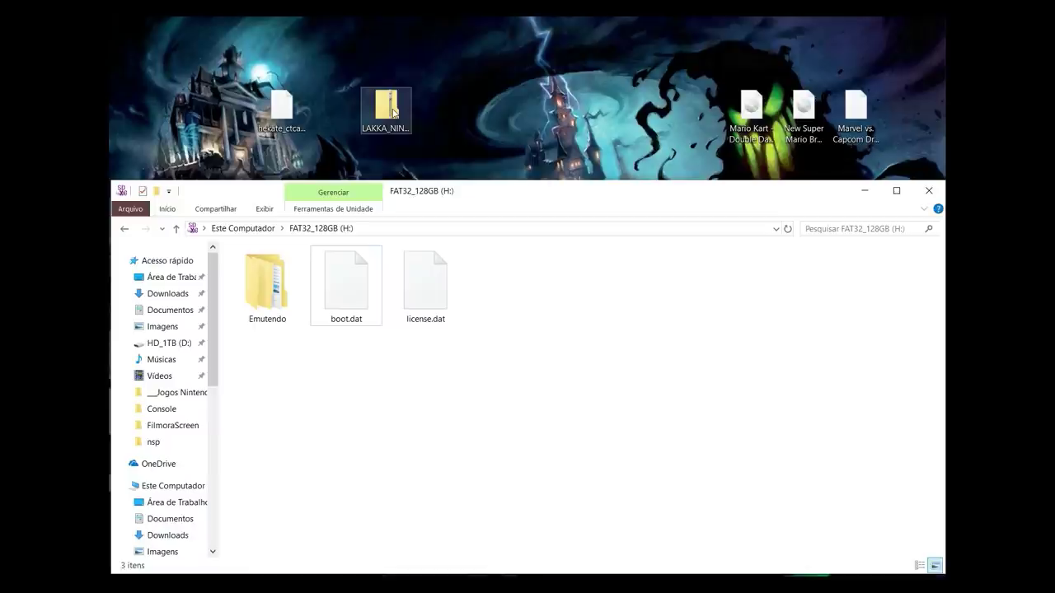
Step: Copy the bootloader and lakka folders from the LAKKA_NINTENDO_SWITCH_NBan.zip archive to the root of the FAT32_128GB (H:) drive and close the archive
click(394, 113)
double_click(393, 113)
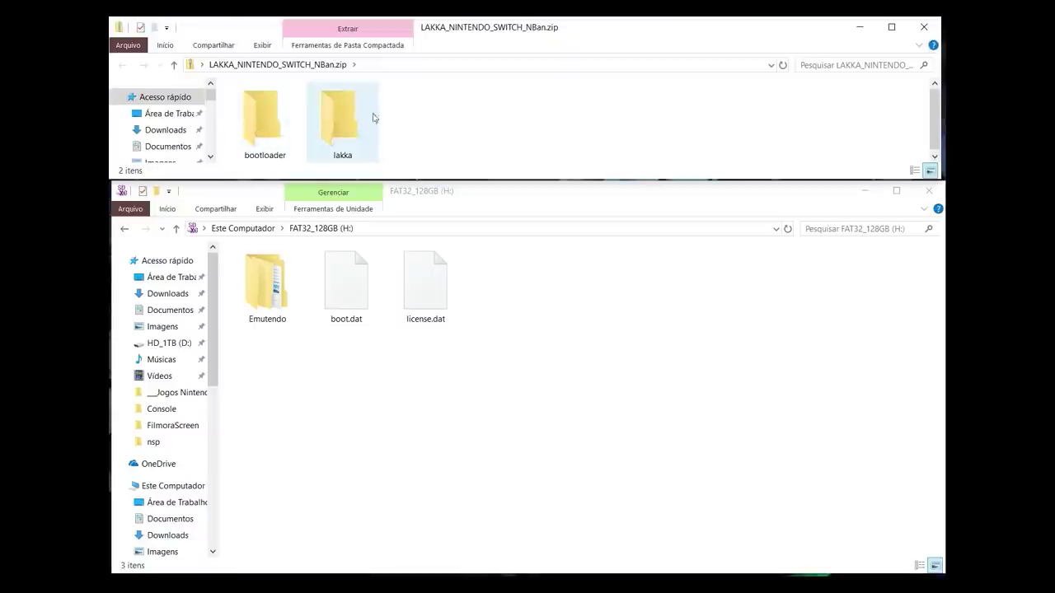
click(281, 136)
ctrl+click(344, 124)
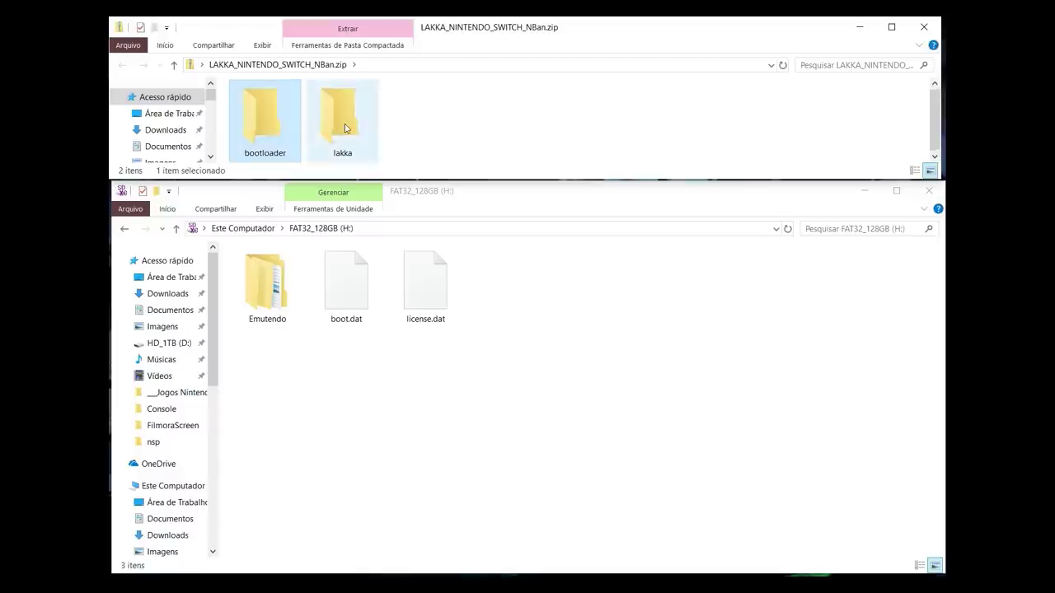
drag(357, 147, 552, 315)
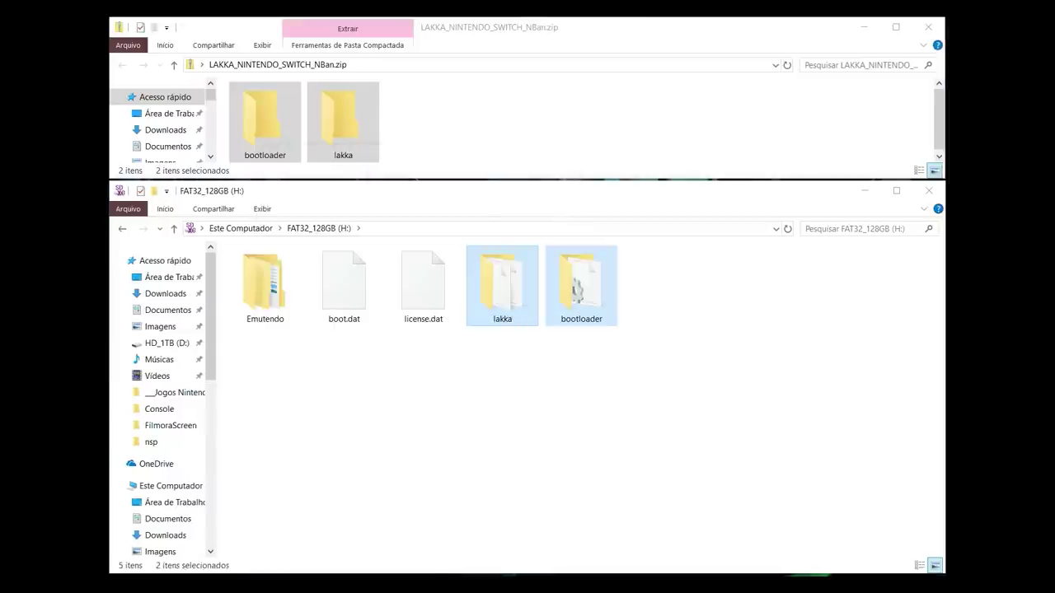
click(927, 27)
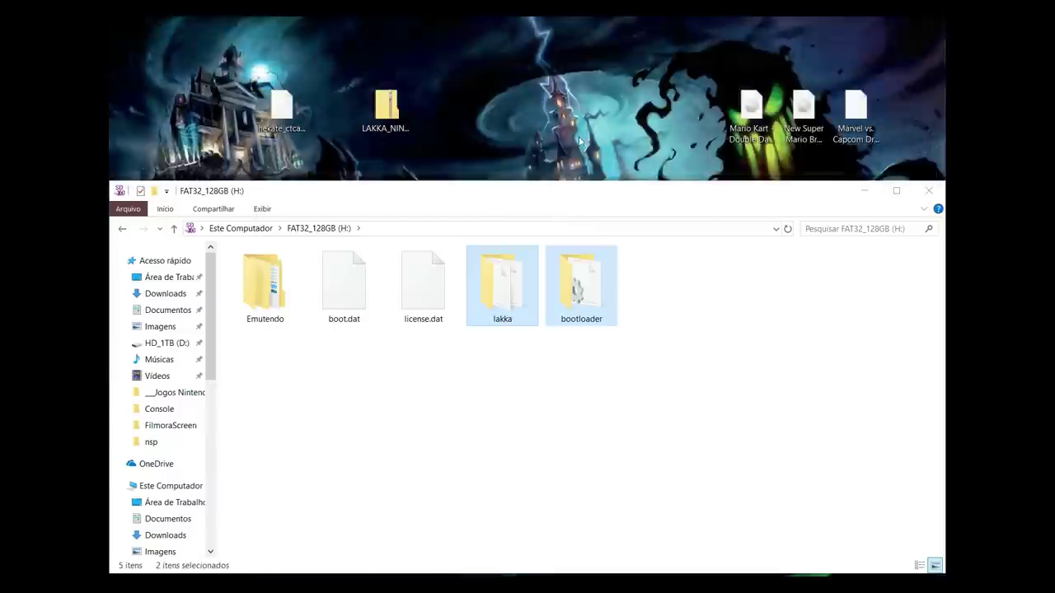
Step: Delete the LAKKA_NINTENDO_SWITCH_NBan.zip archive from the desktop
click(388, 112)
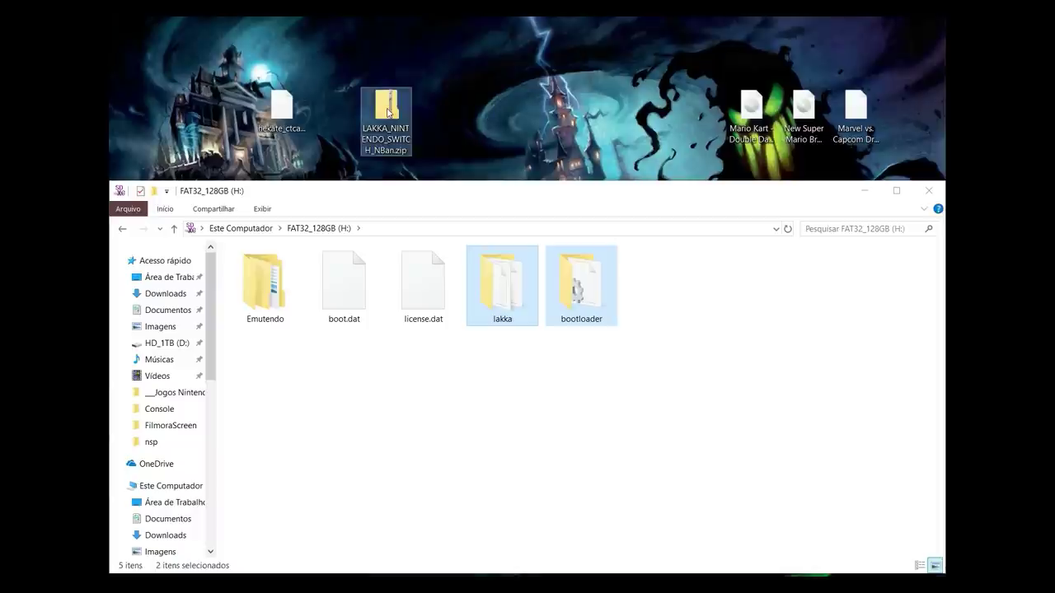
key(Delete)
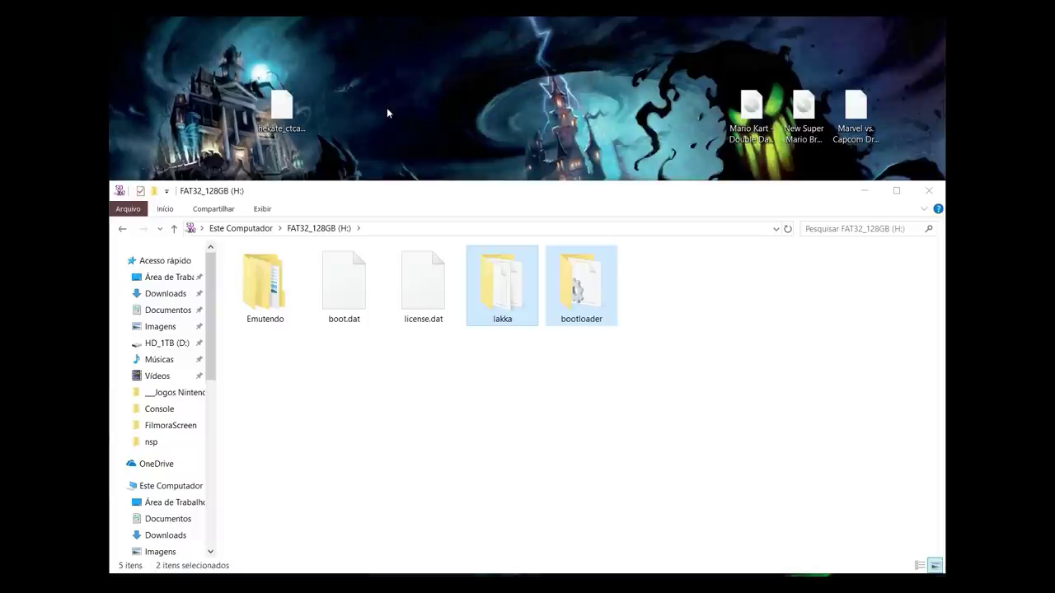
click(375, 354)
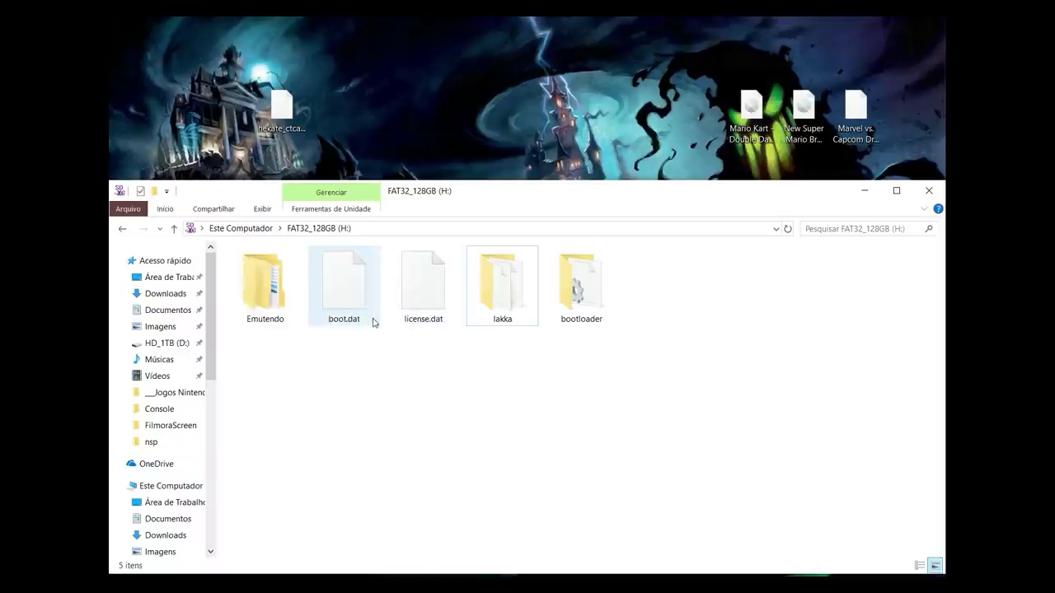
click(517, 314)
click(574, 309)
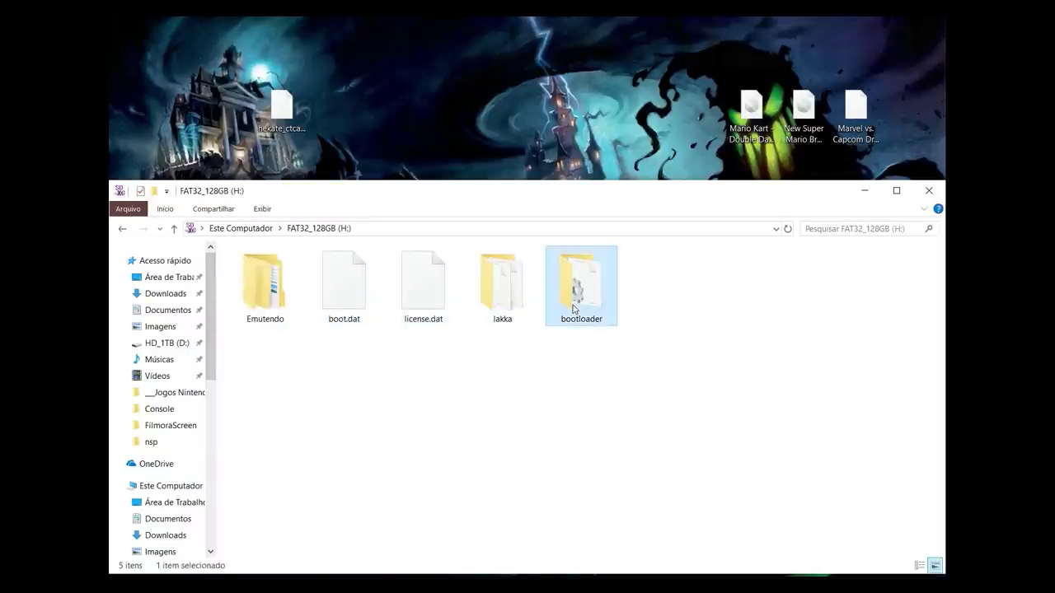
click(533, 306)
click(582, 303)
drag(448, 354, 262, 268)
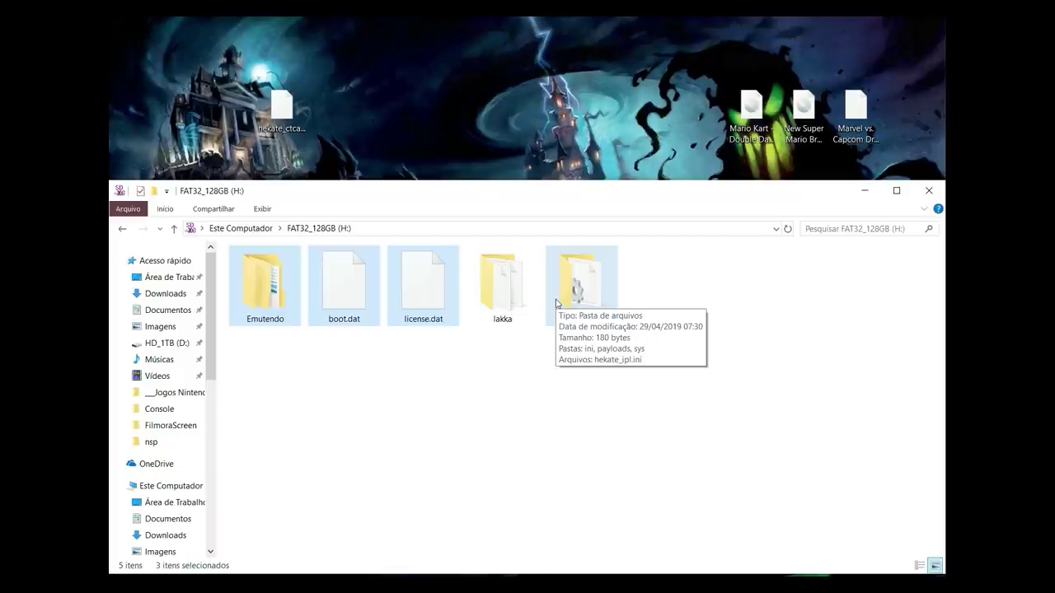
click(520, 447)
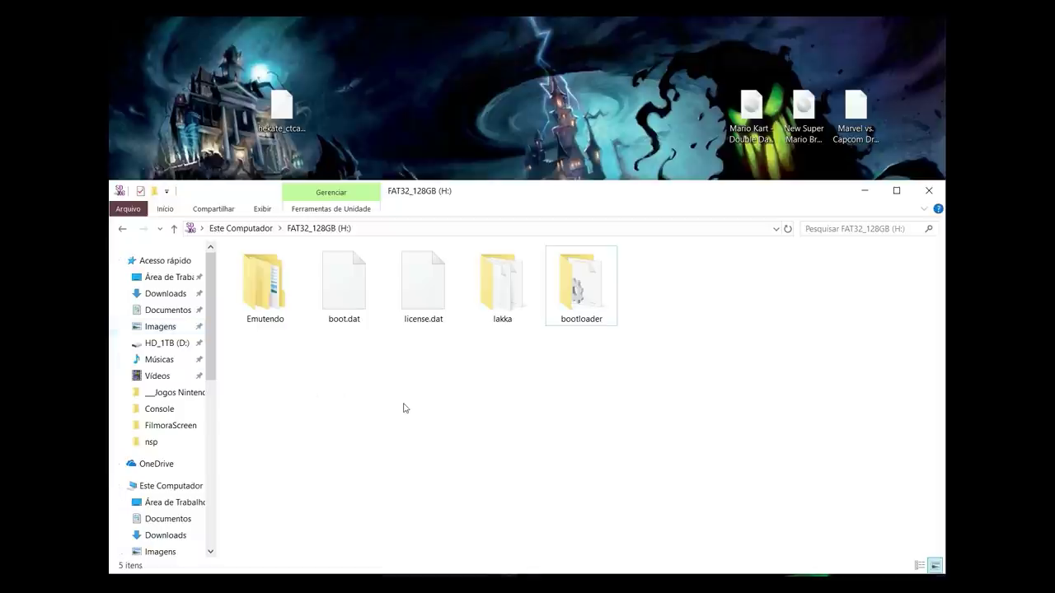
Step: Check the combined properties of the lakka and bootloader folders on the H: drive, leaving their attributes as they are
shift+click(494, 269)
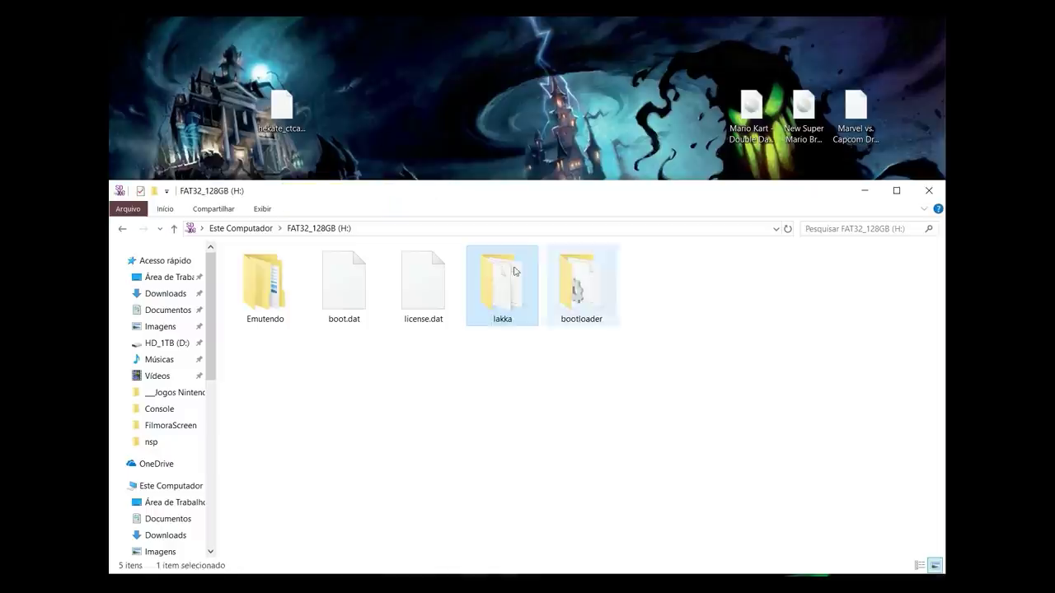
right_click(601, 307)
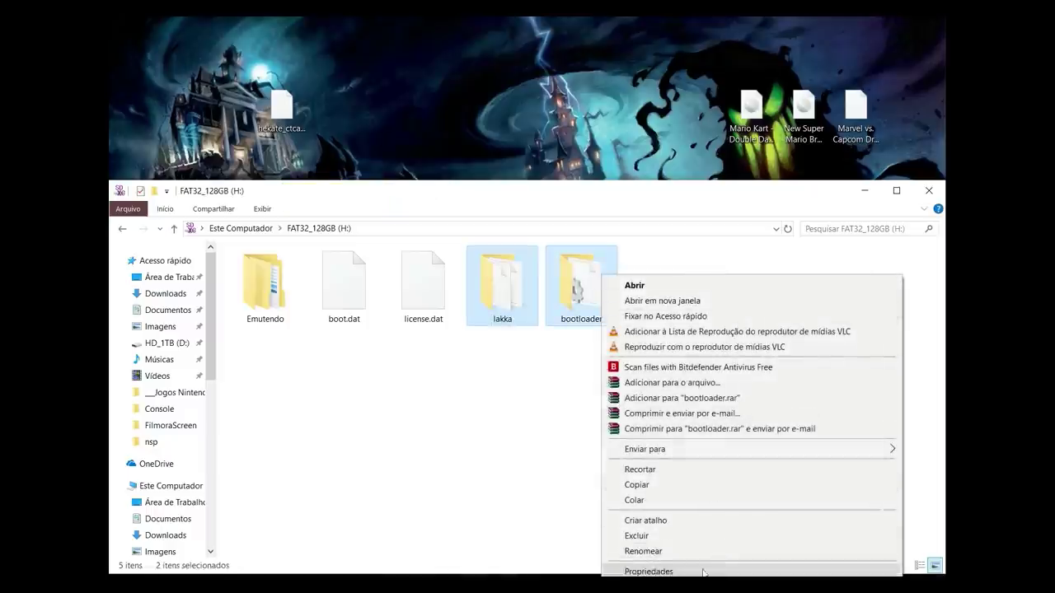
click(628, 568)
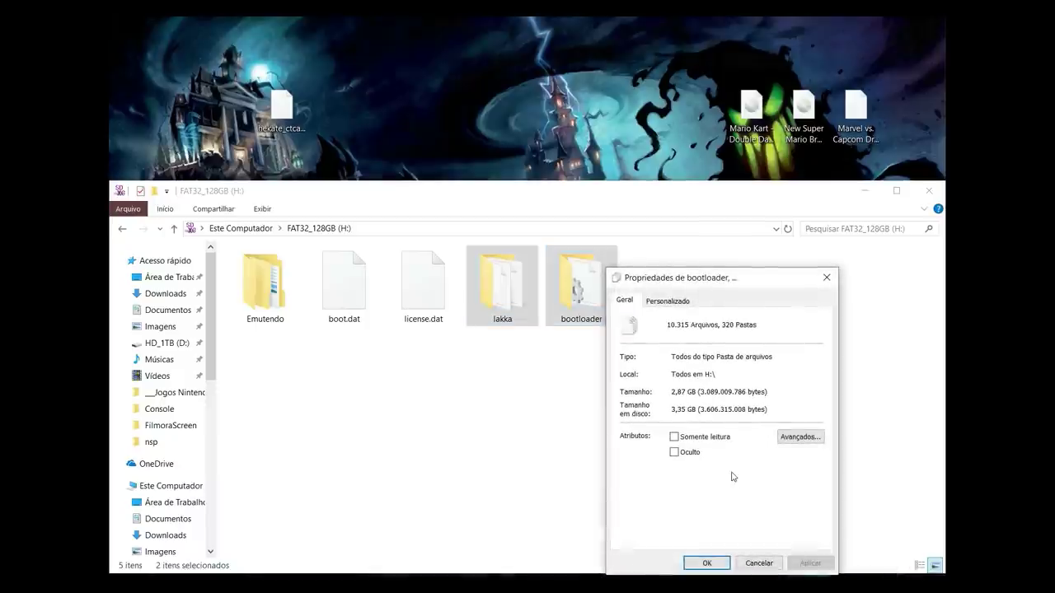
click(759, 564)
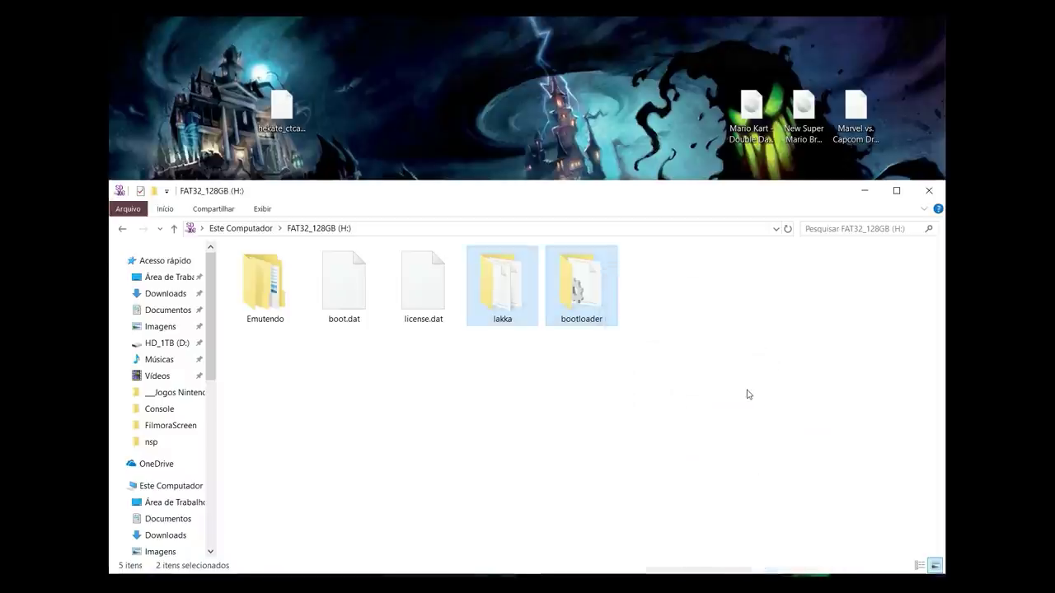
click(699, 396)
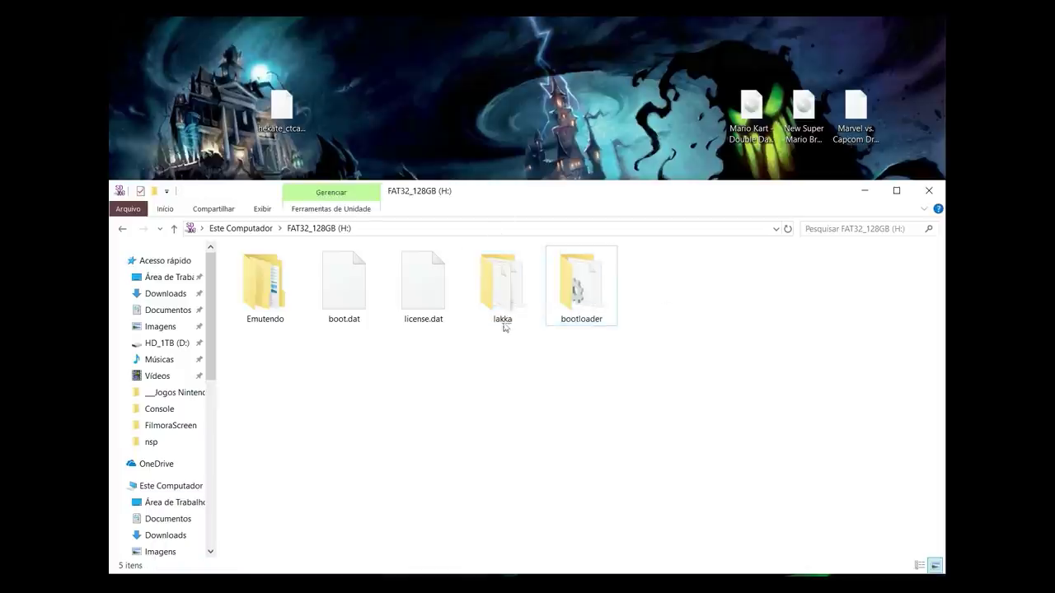
Step: Look through the console folders inside lakka > storage > roms > downloads on the H: drive
mouse_move(516, 316)
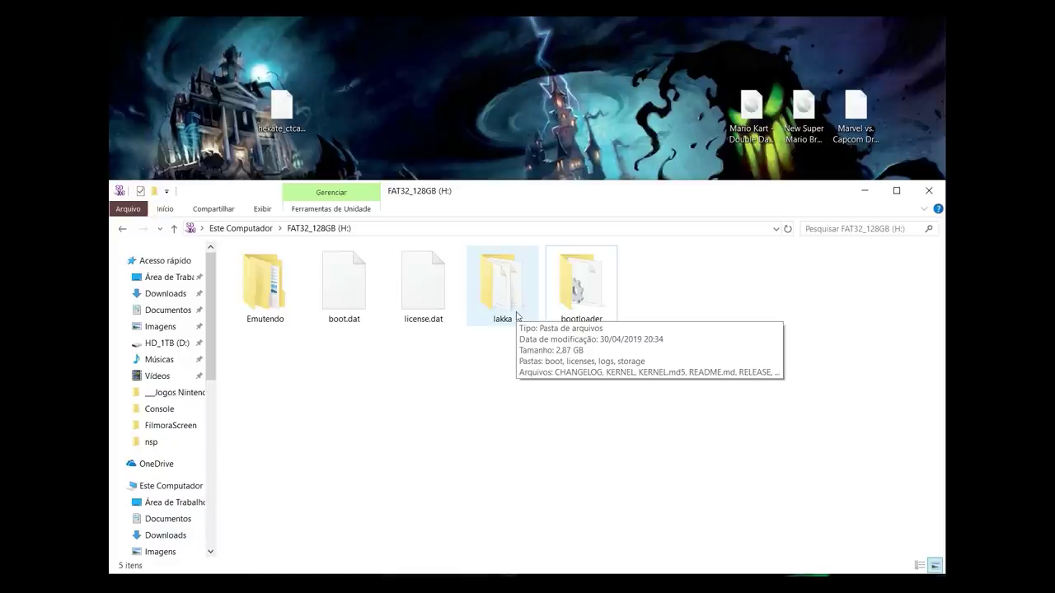
double_click(517, 316)
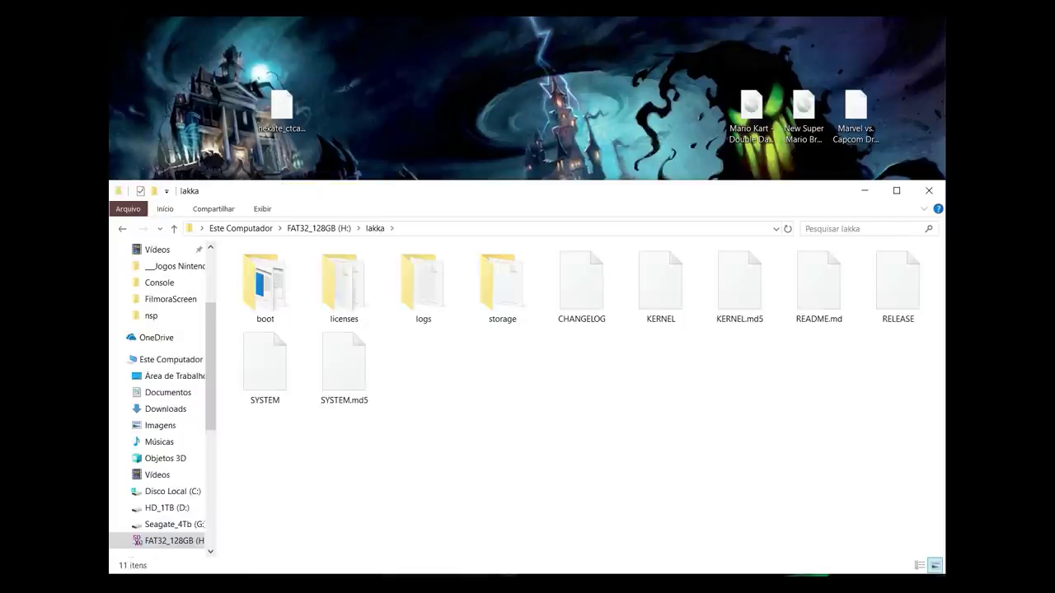
double_click(505, 298)
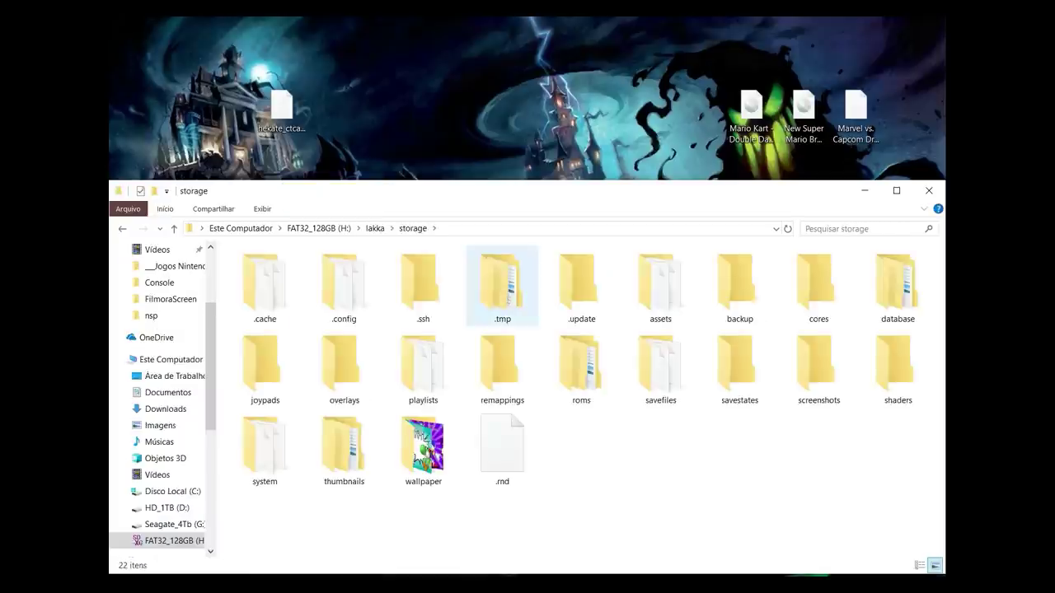
mouse_move(572, 350)
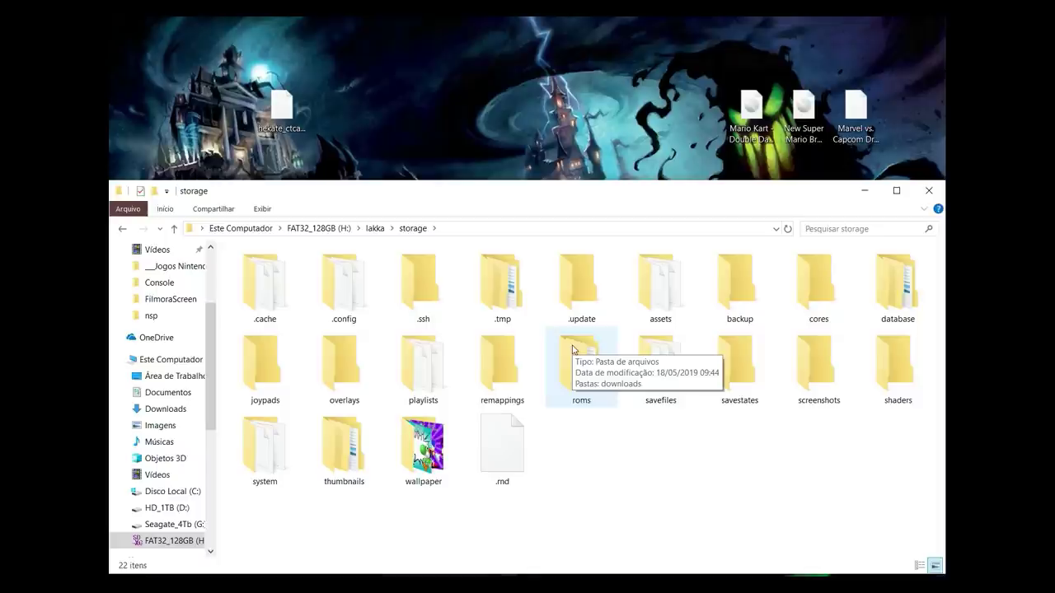
double_click(577, 350)
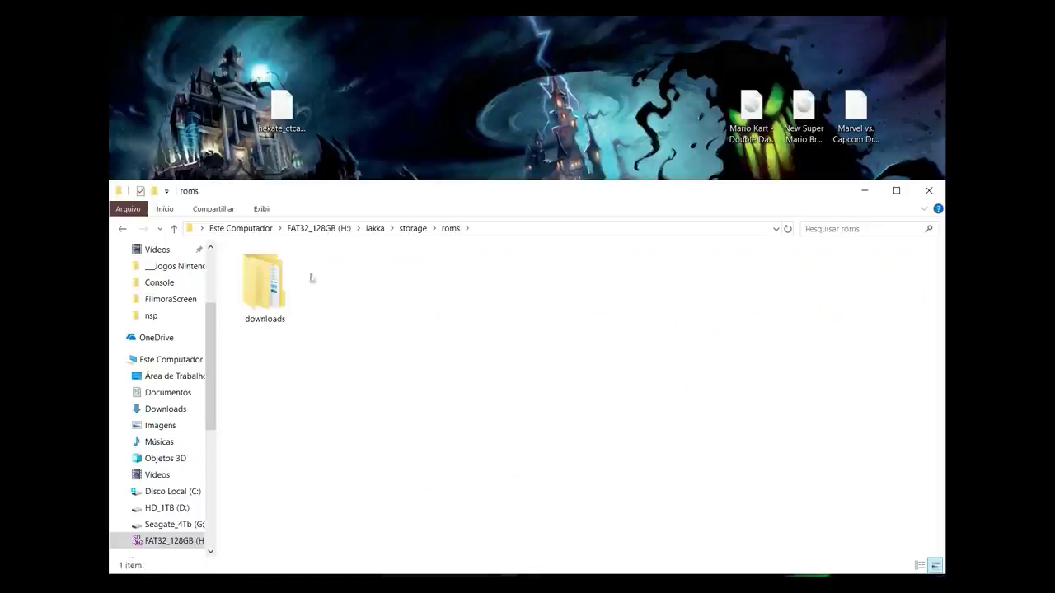
double_click(276, 290)
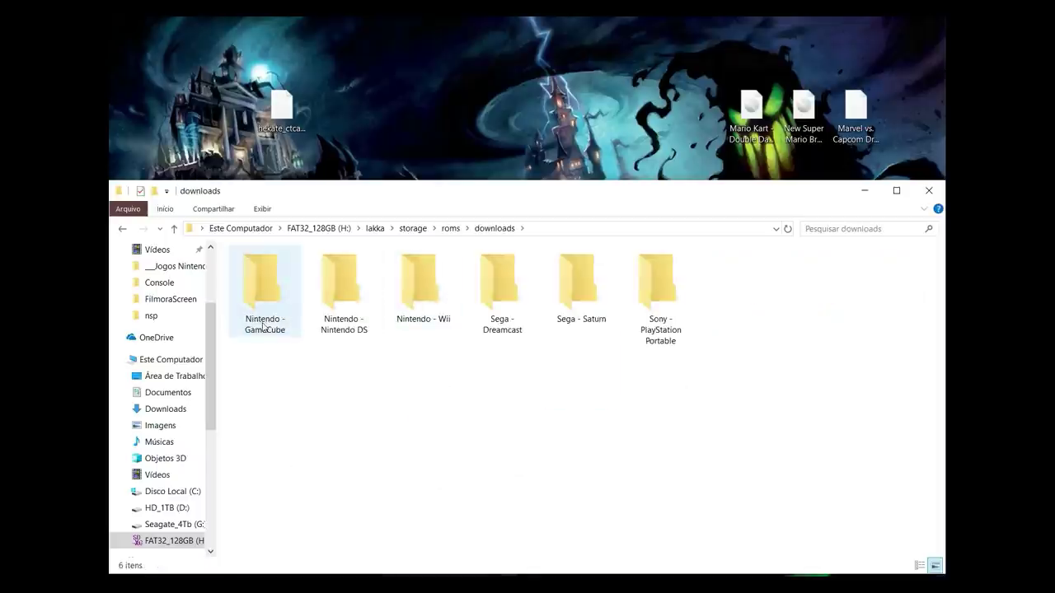
mouse_move(439, 319)
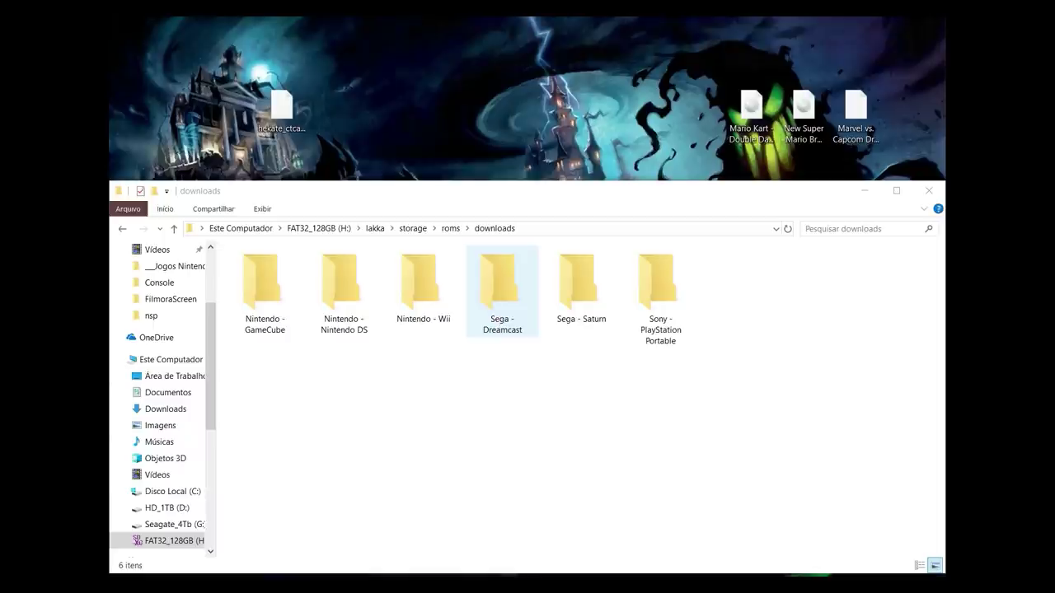
click(595, 320)
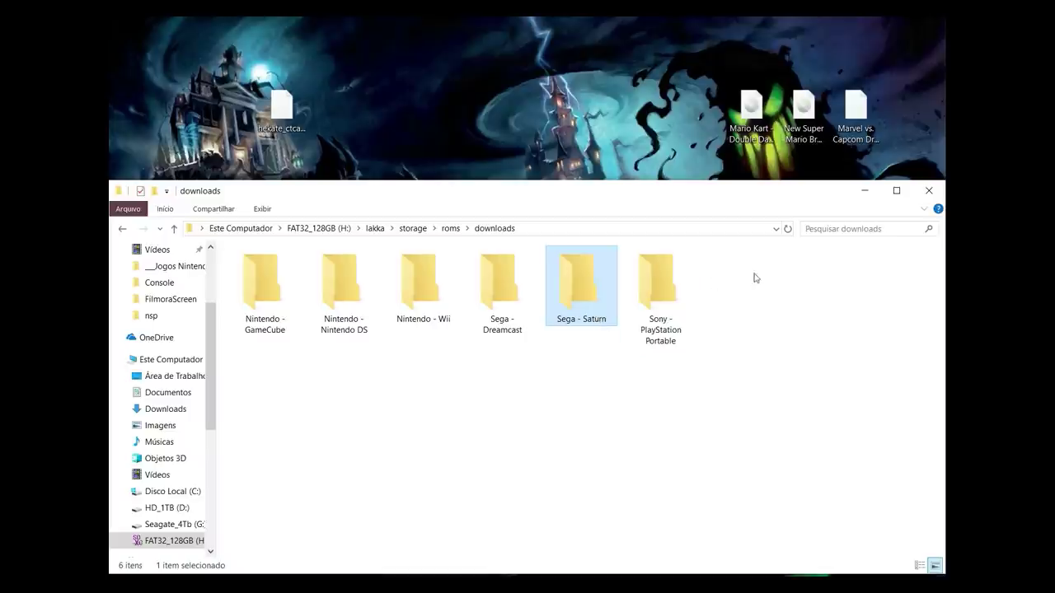
click(671, 314)
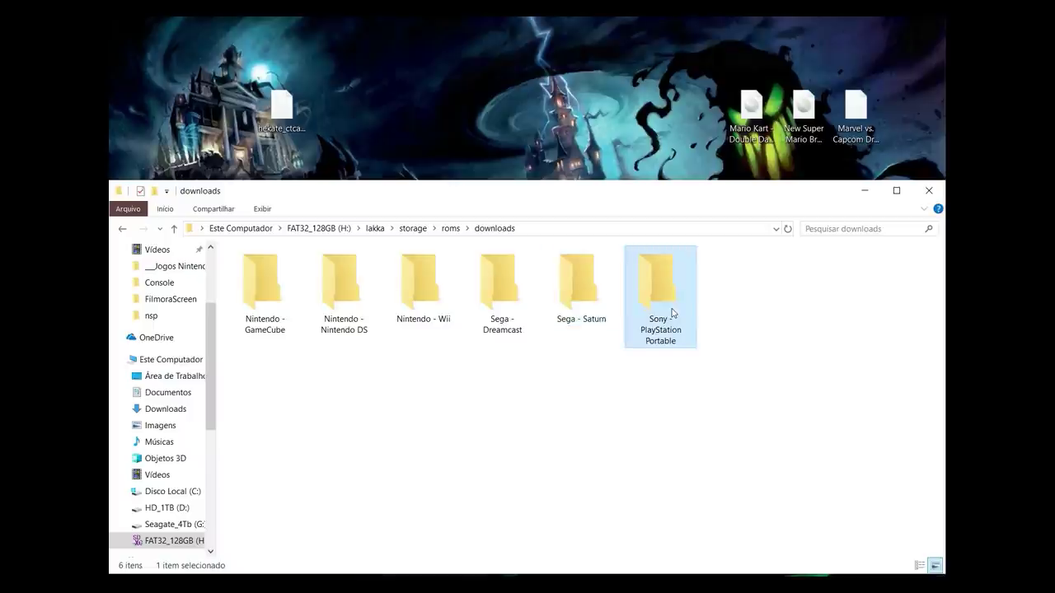
click(335, 310)
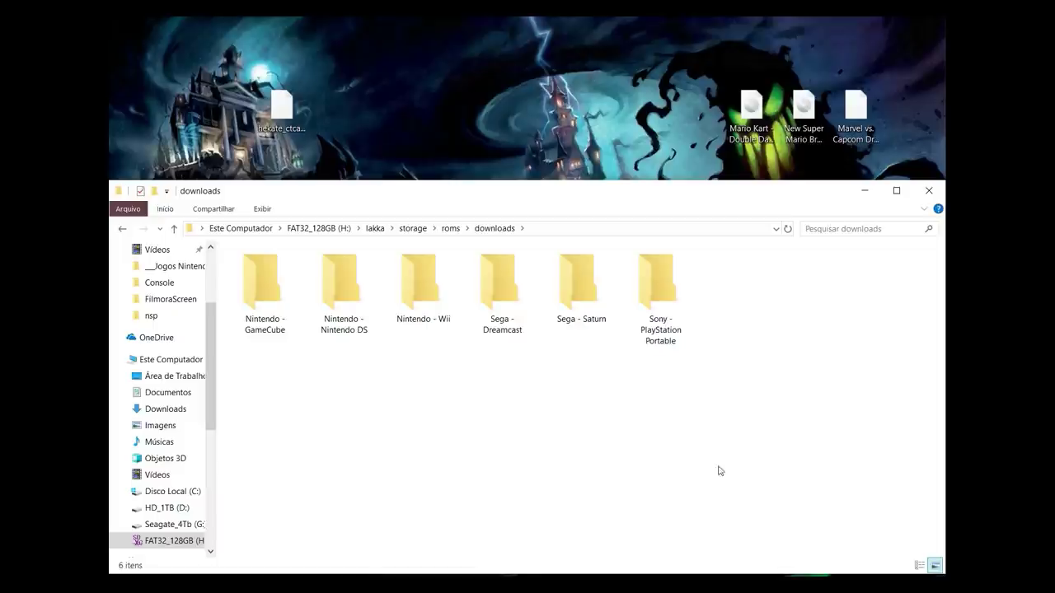
Step: Go to the Named_Boxarts folder of Nintendo - GameCube inside lakka > storage > thumbnails
click(173, 231)
click(174, 231)
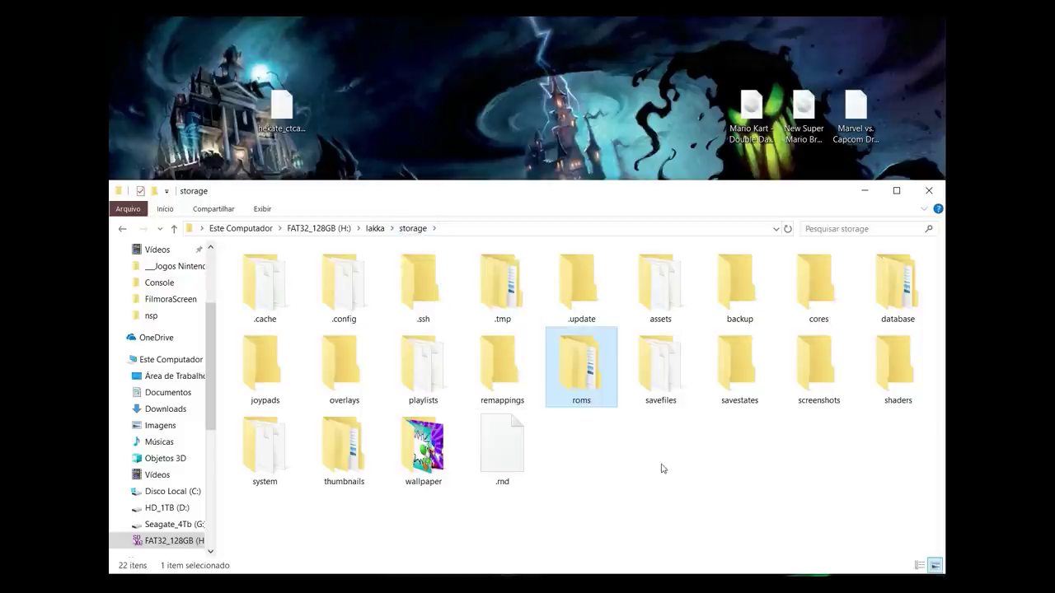
double_click(360, 451)
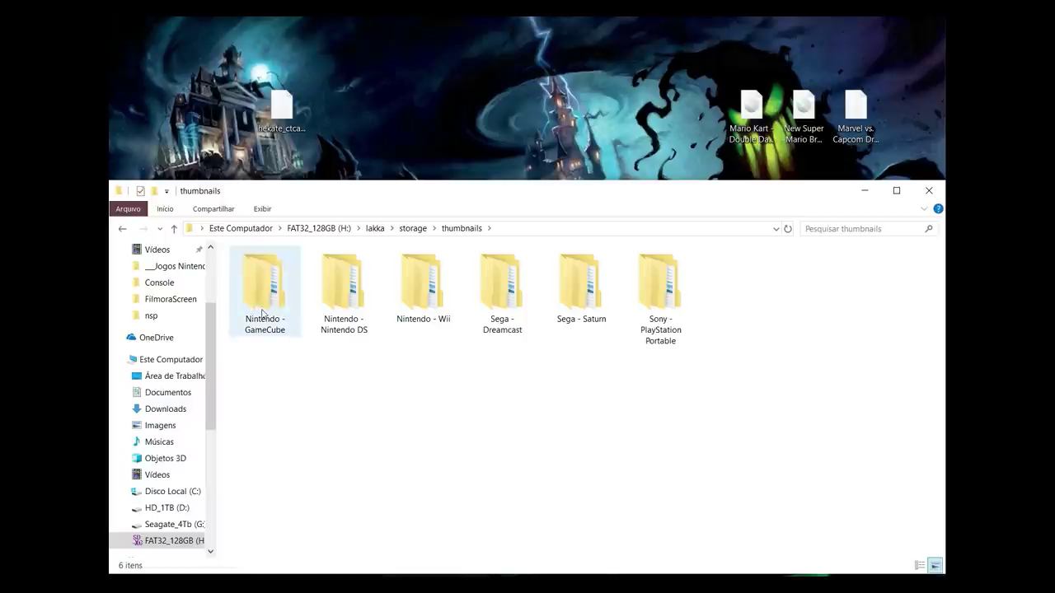
click(746, 140)
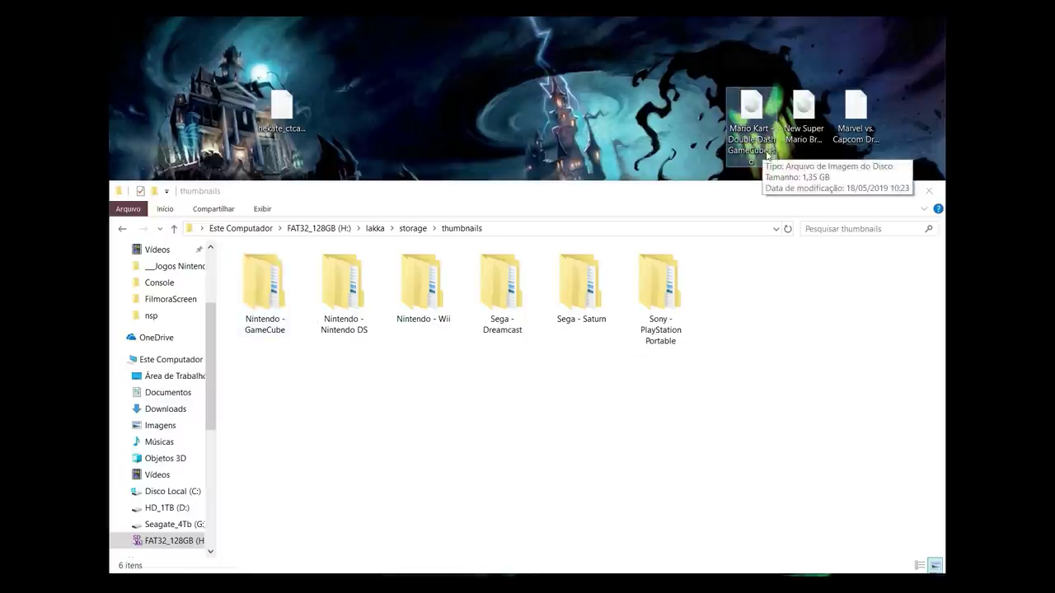
double_click(286, 297)
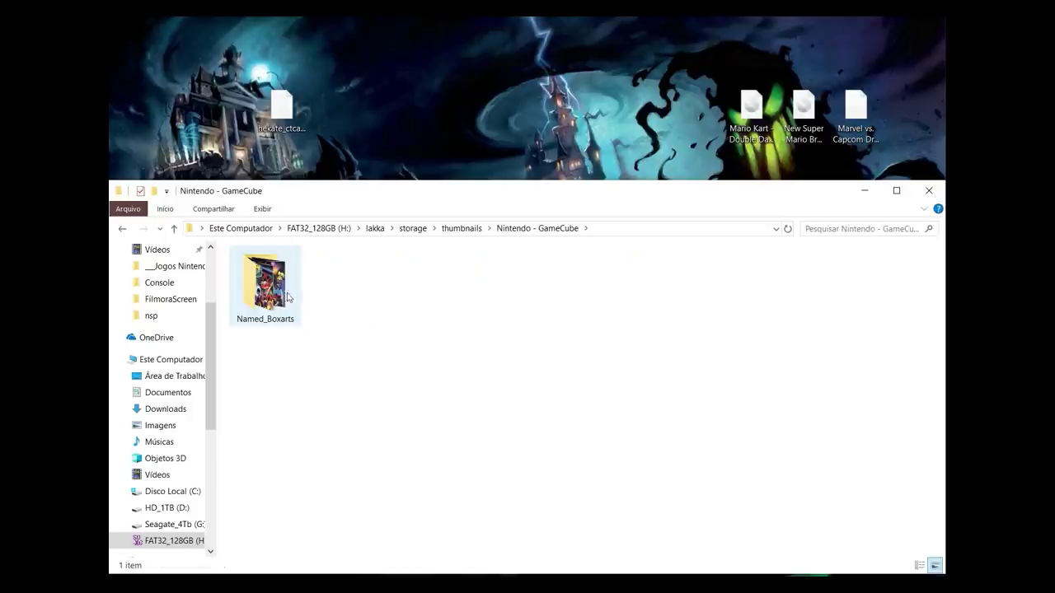
double_click(272, 300)
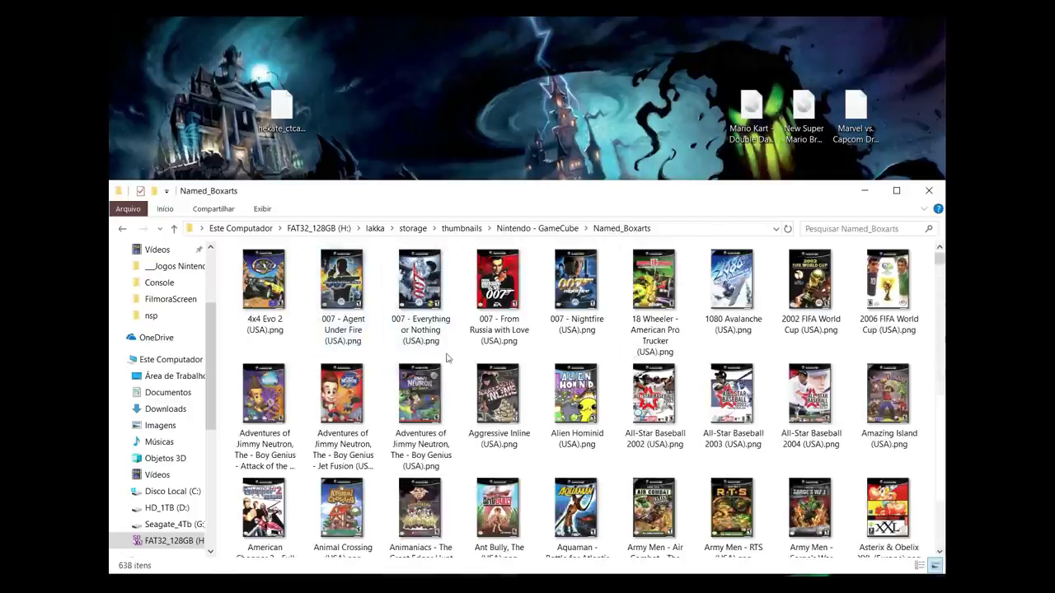
Step: Find the Mario Kart - Double Dash!! (USA) box art image and copy its file name without the extension
click(497, 396)
text(mario kart)
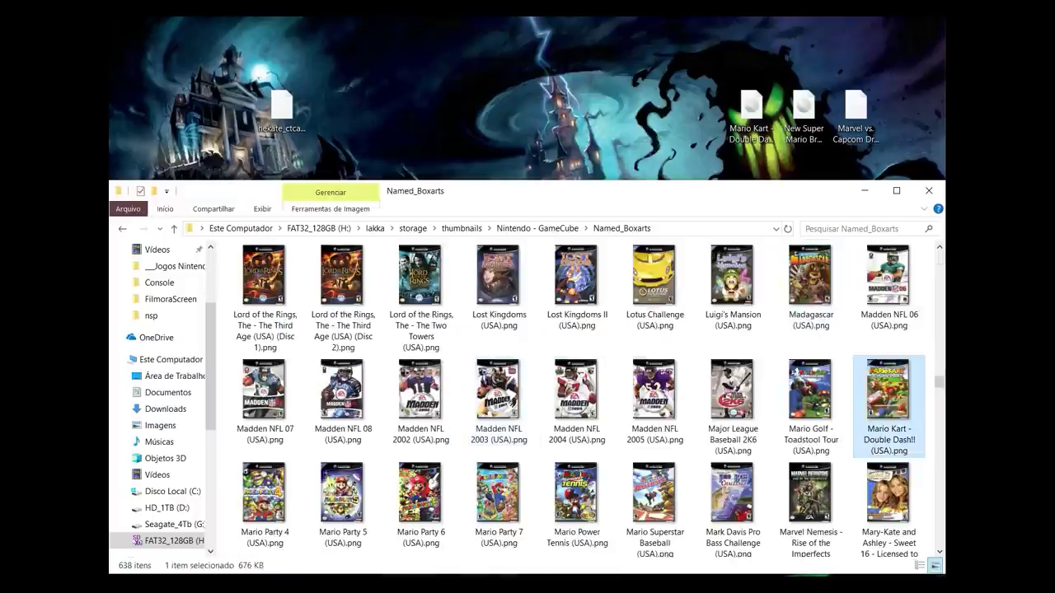
key(F2)
key(ctrl+c)
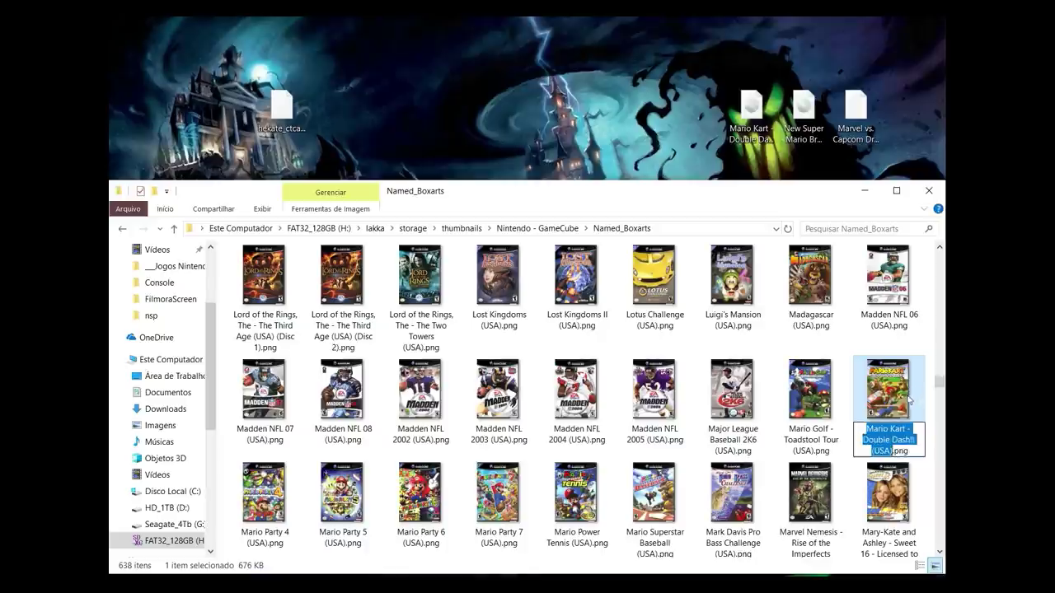
right_click(893, 430)
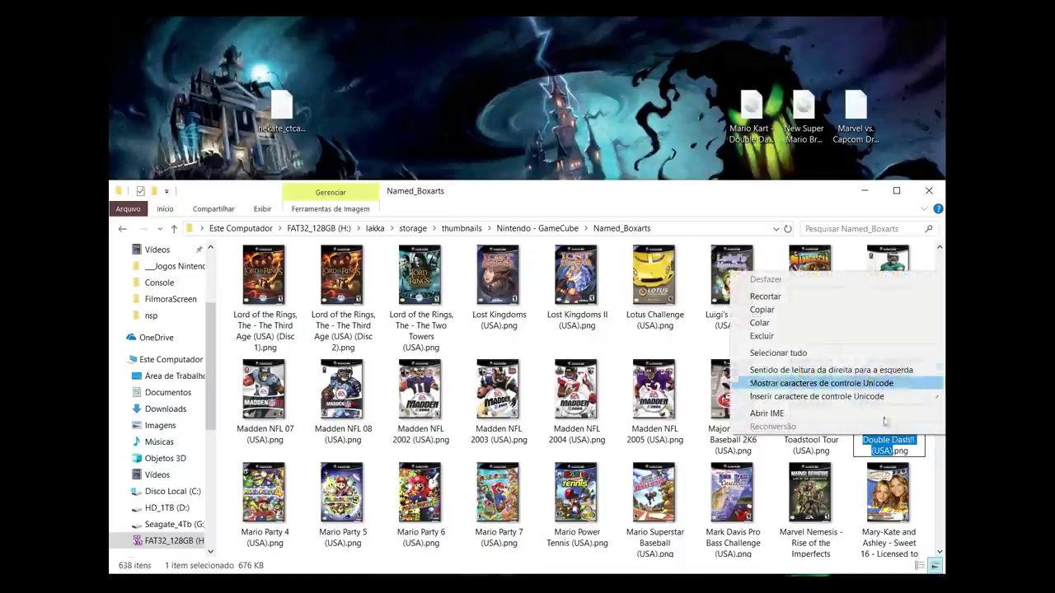
click(789, 320)
Step: Rename the Mario Kart ISO on the desktop as Mario Kart - Double Dash!! (USA), pasting the copied box art name and keeping the extension
click(762, 130)
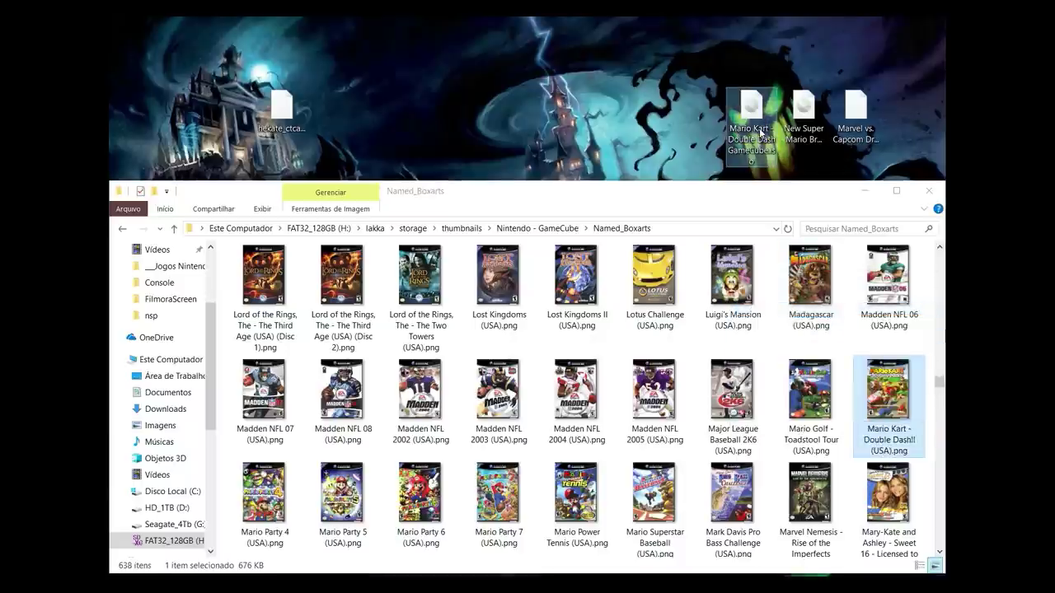
click(761, 129)
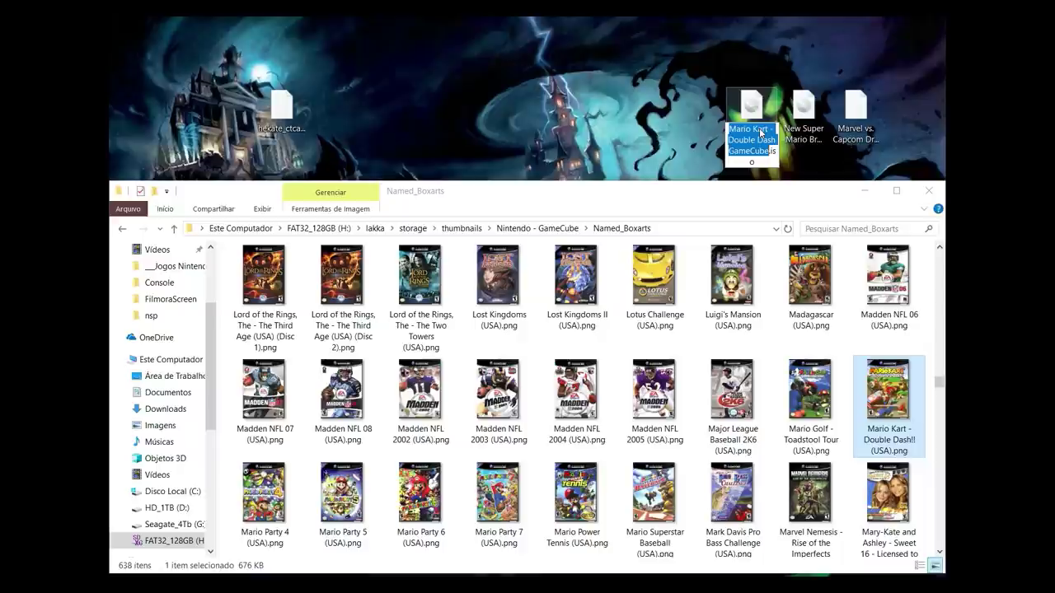
right_click(727, 132)
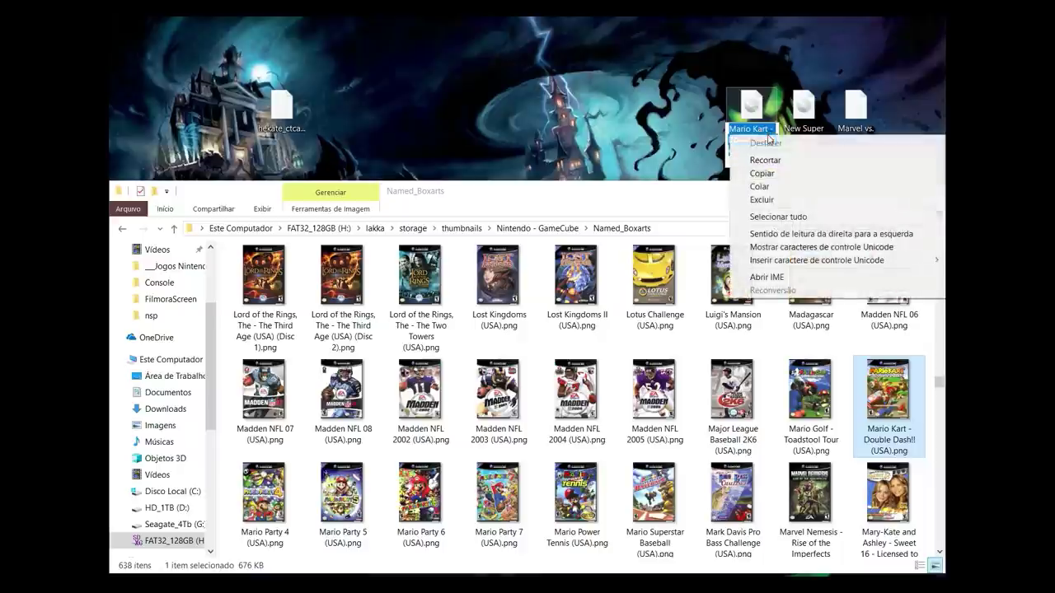
click(791, 187)
key(Return)
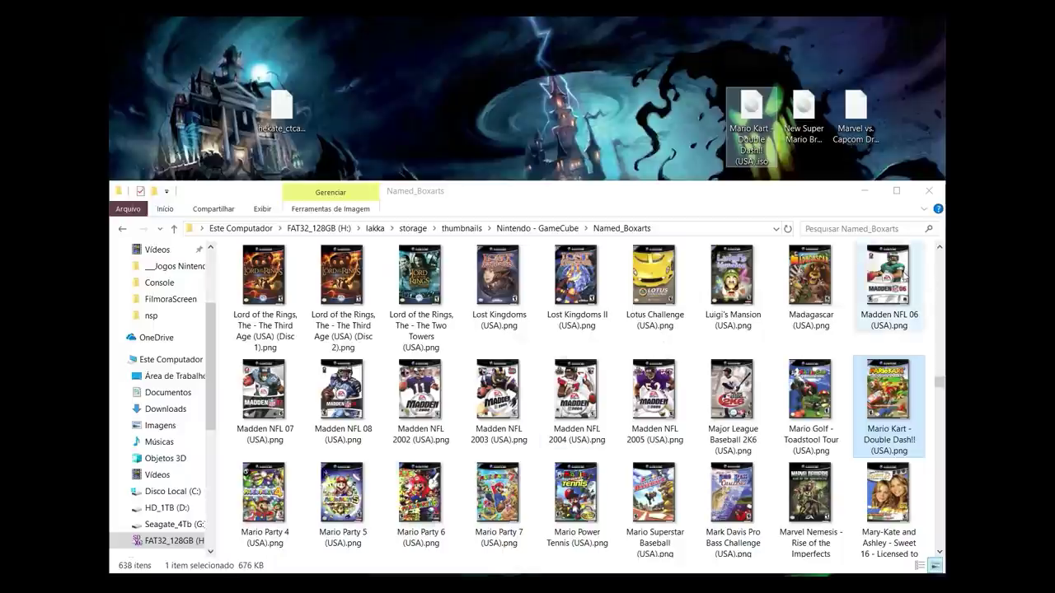
click(902, 276)
shift+click(726, 417)
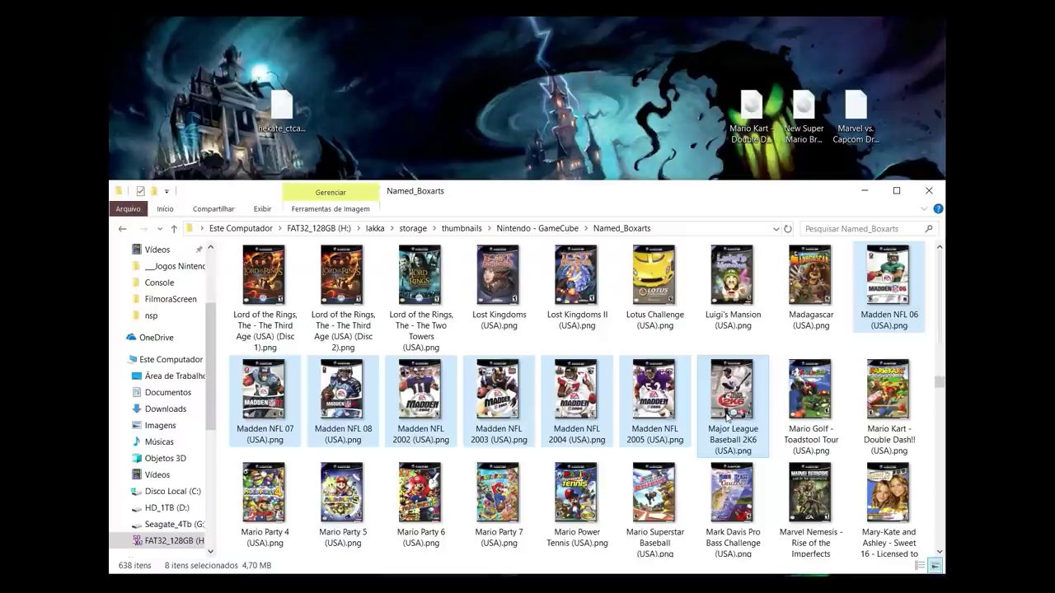
right_click(726, 418)
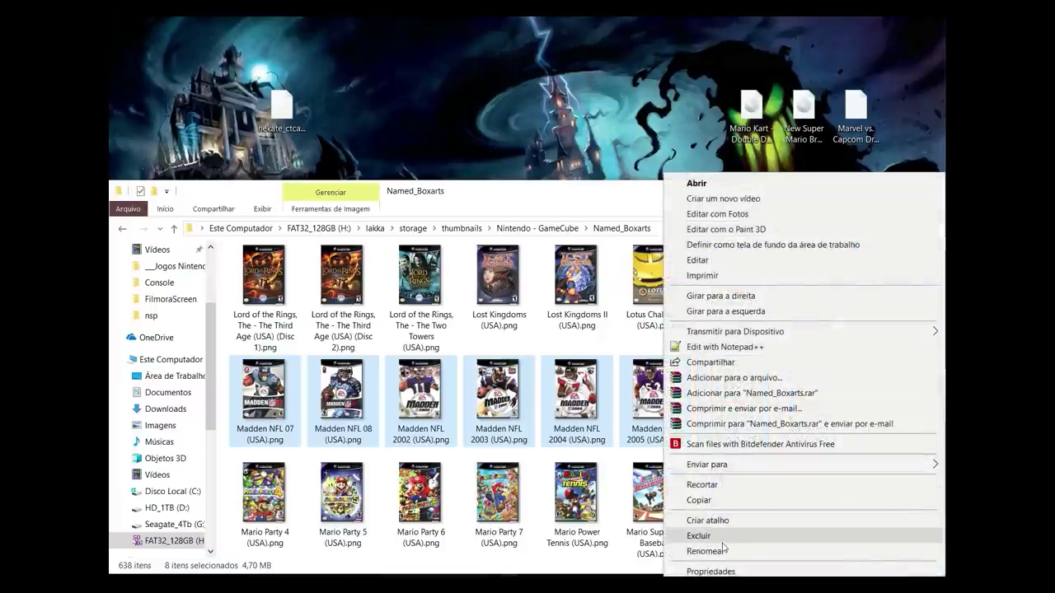
key(Escape)
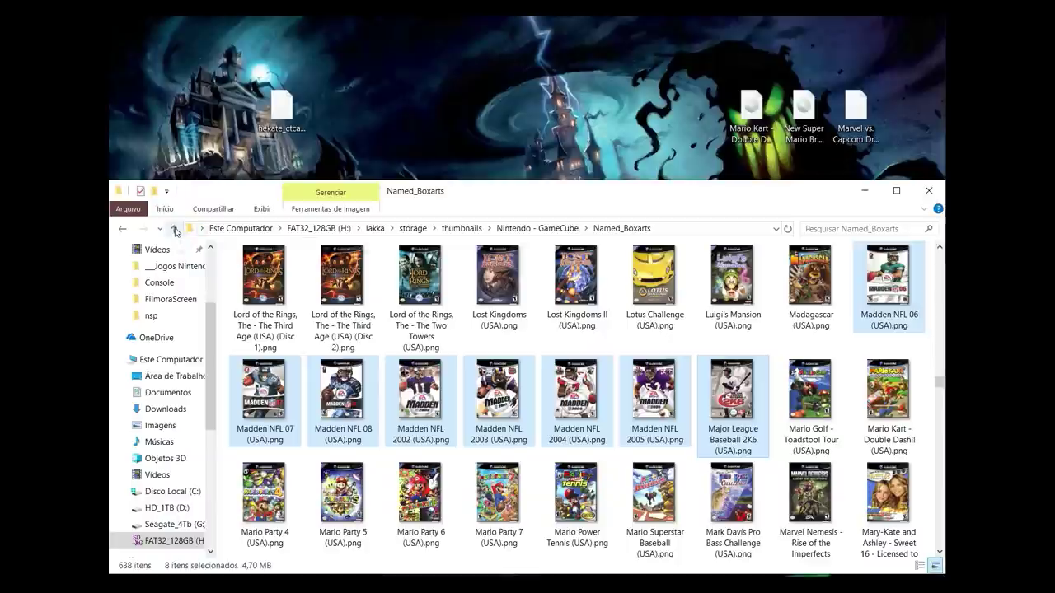
Step: Go to the Named_Boxarts folder of Nintendo - Wii inside lakka > storage > thumbnails
click(175, 231)
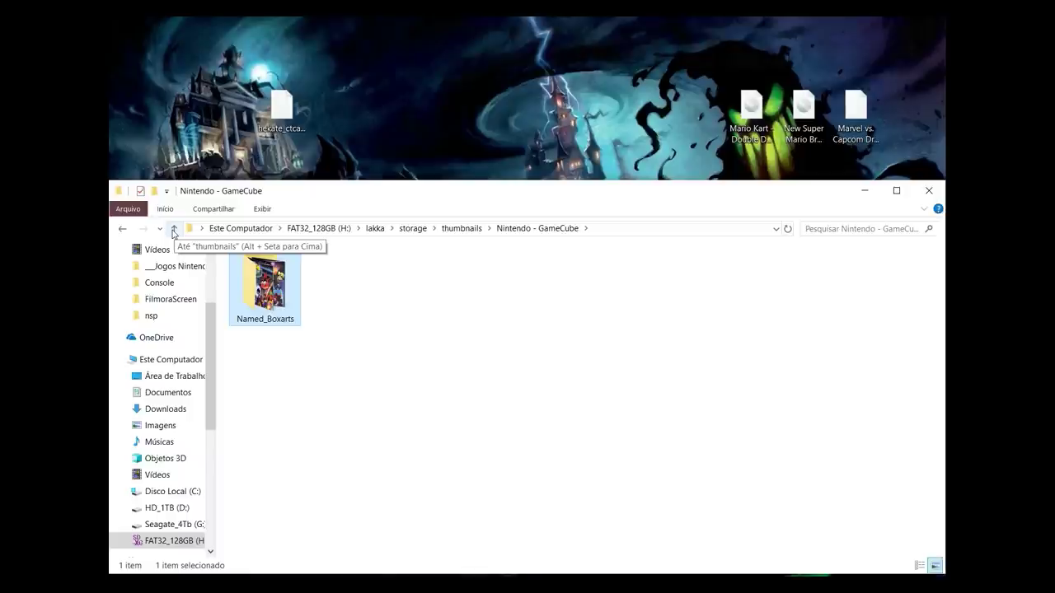
click(173, 231)
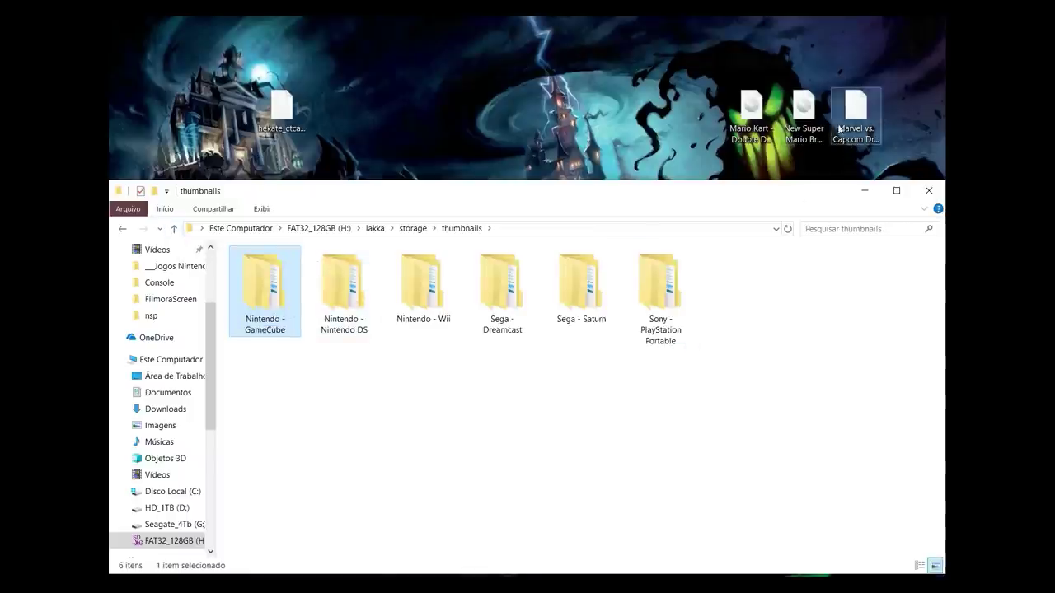
click(802, 125)
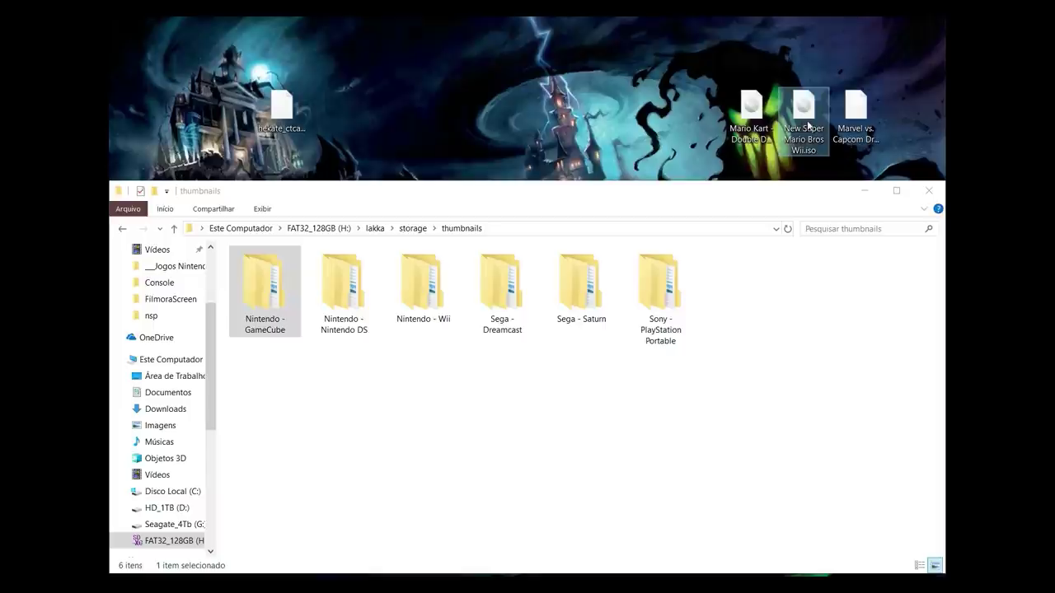
double_click(434, 298)
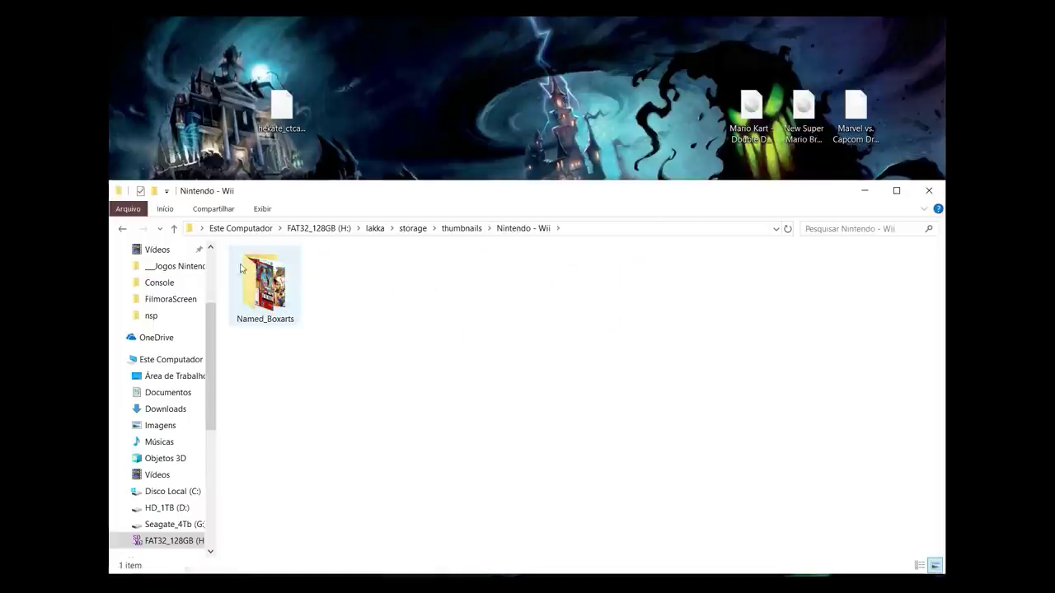
double_click(259, 279)
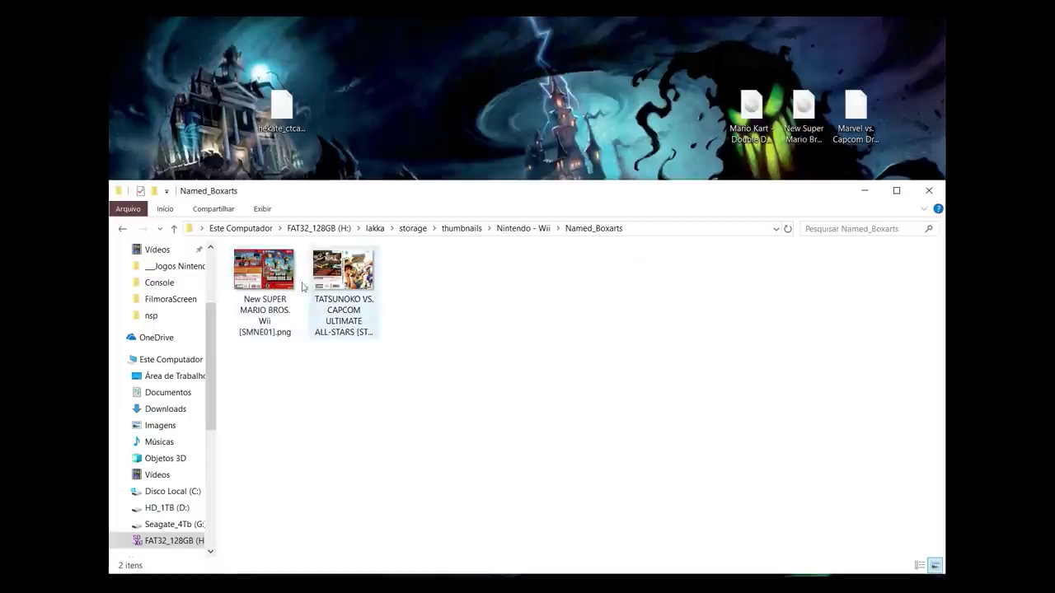
Step: Copy the file name of the New SUPER MARIO BROS. Wii [SMNE01] box art image without its extension
click(805, 115)
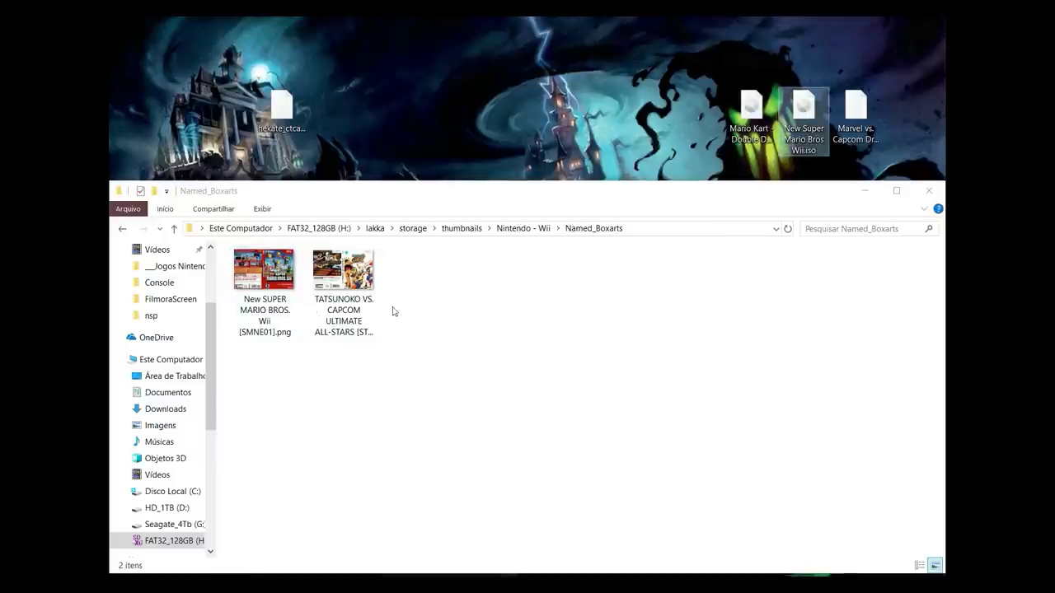
click(276, 327)
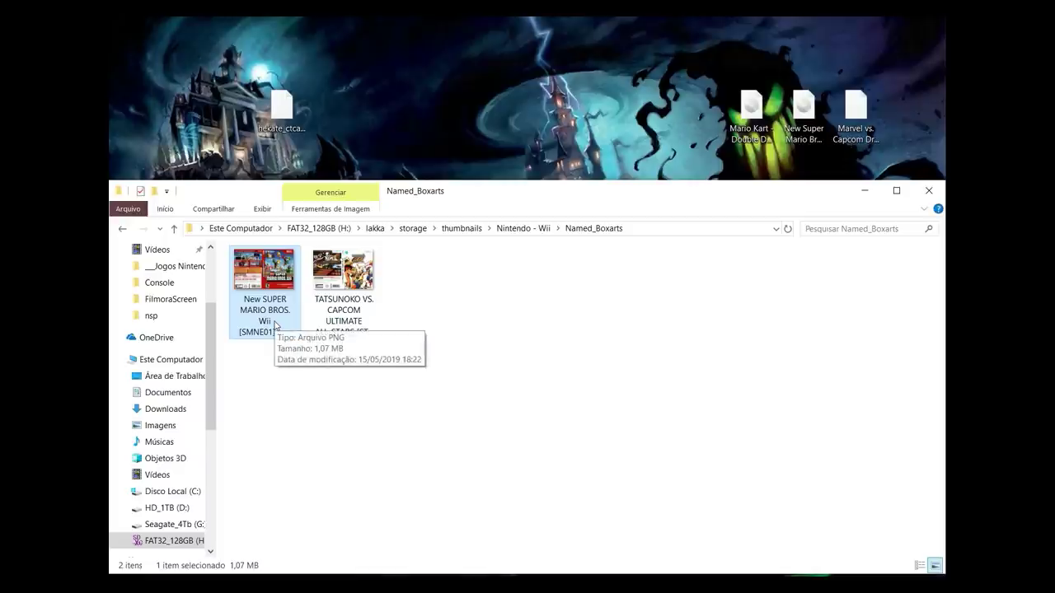
click(275, 325)
key(ctrl+c)
right_click(251, 310)
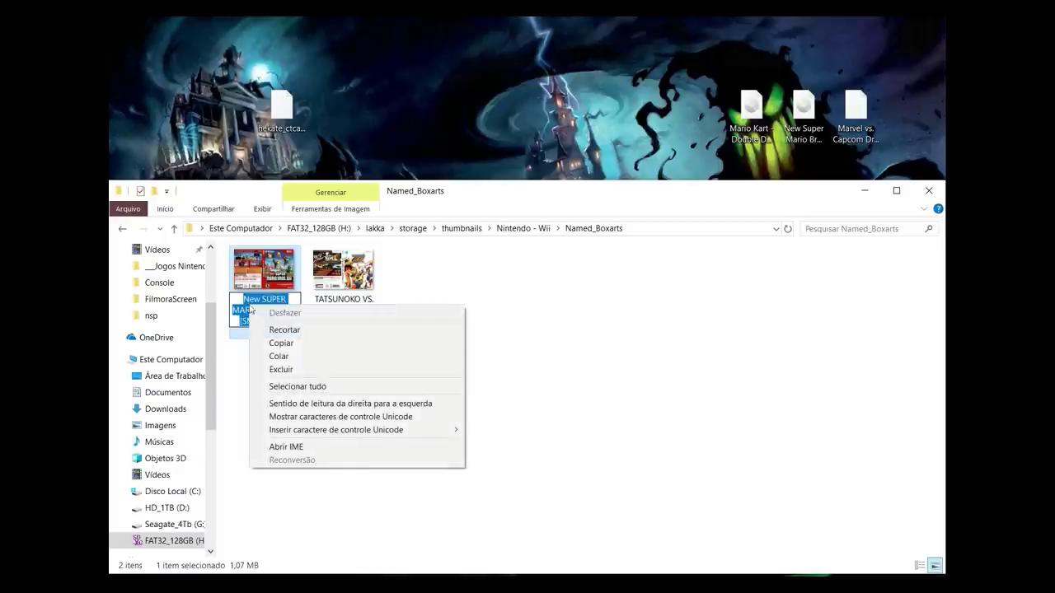
click(321, 345)
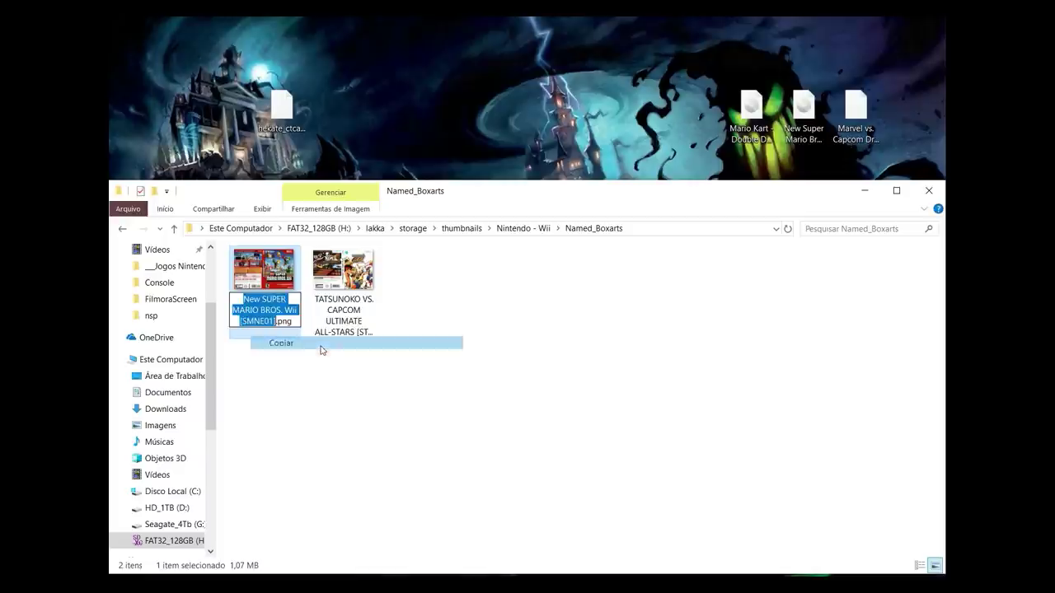
Step: Rename the New Super Mario Bros Wii ISO on the desktop as New SUPER MARIO BROS. Wii [SMNE01], keeping the extension
click(816, 140)
click(815, 140)
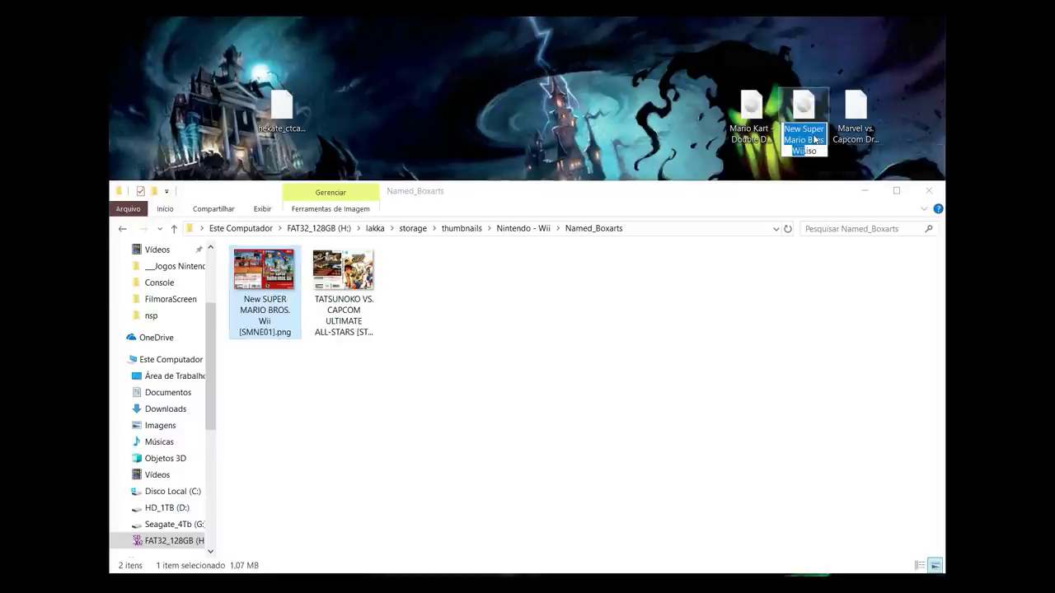
right_click(811, 138)
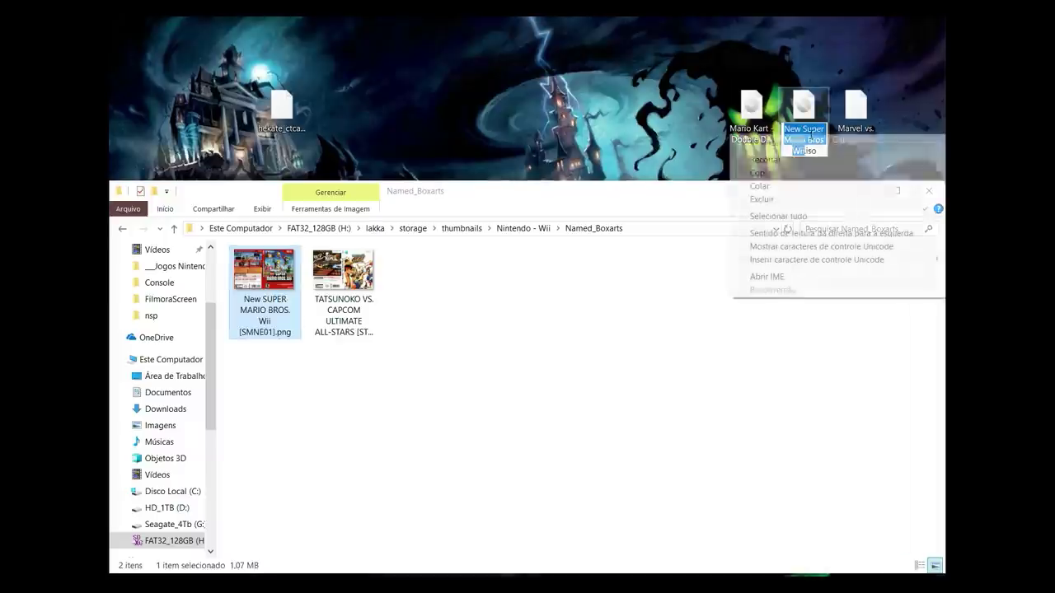
click(796, 186)
Step: Go to the Named_Boxarts folder of Sega - Dreamcast inside the thumbnails folder
click(174, 229)
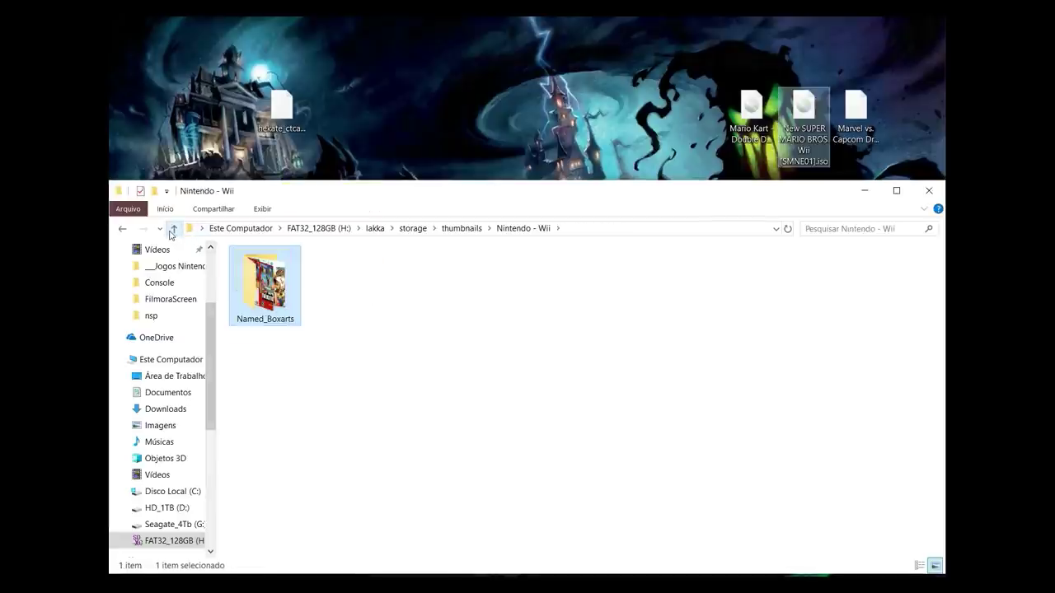
click(174, 229)
click(858, 115)
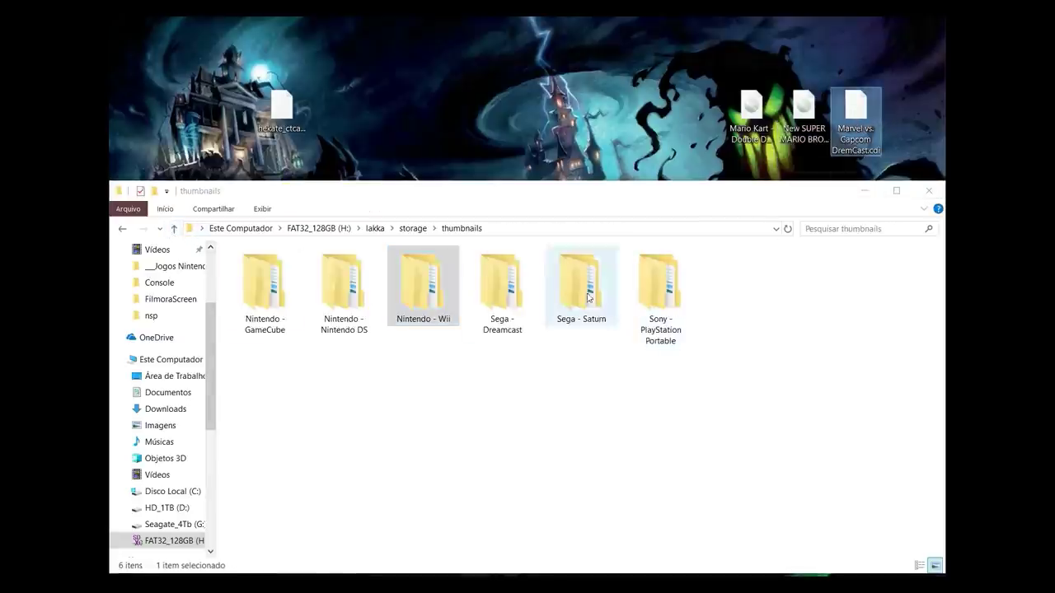
double_click(506, 301)
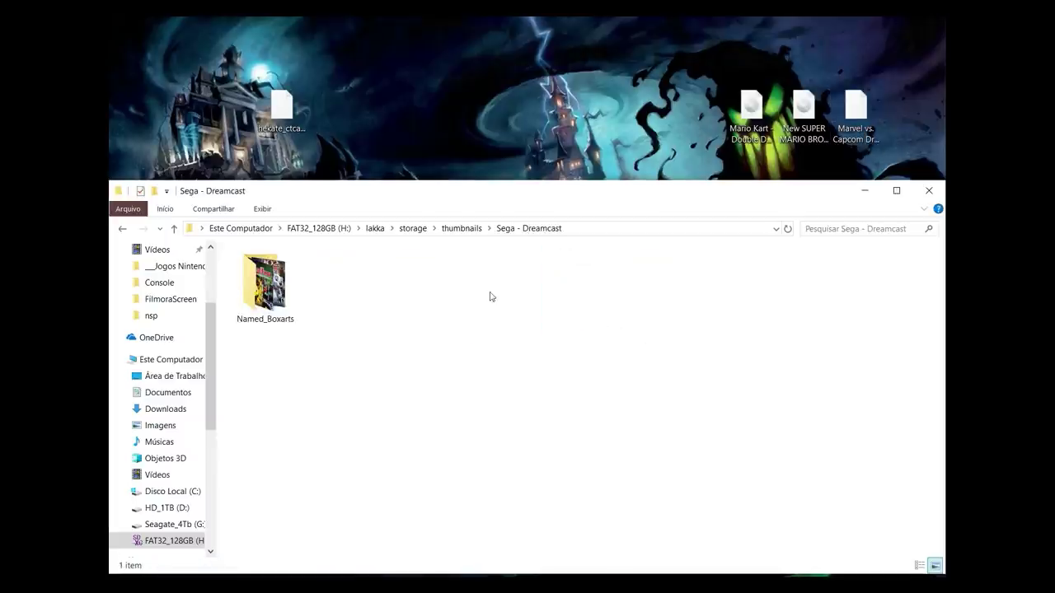
double_click(267, 297)
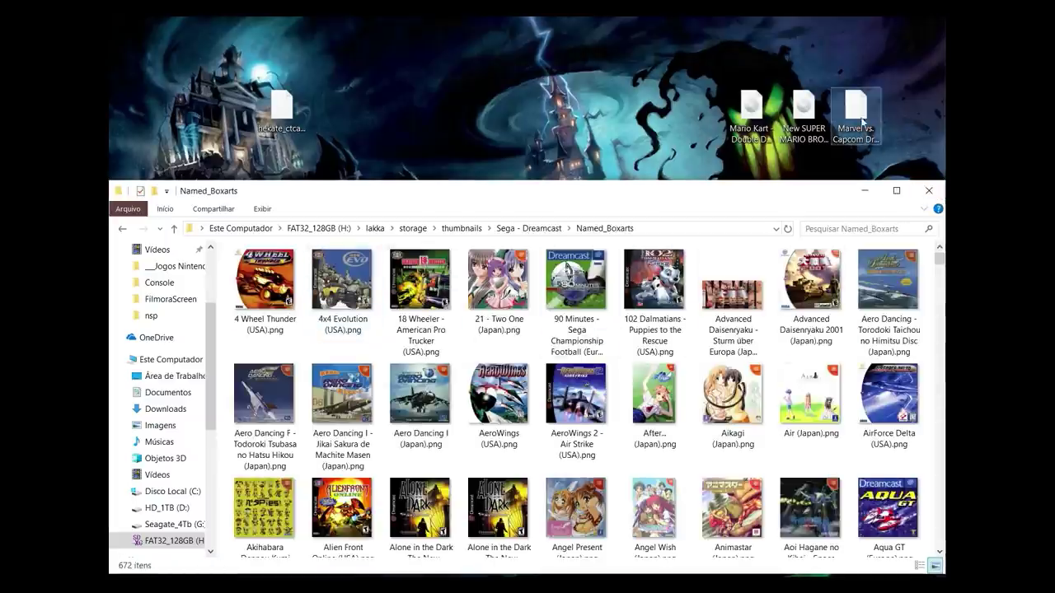
Step: Find the Marvel vs. Capcom (USA) box art image and copy its file name without the extension
click(499, 413)
key(m)
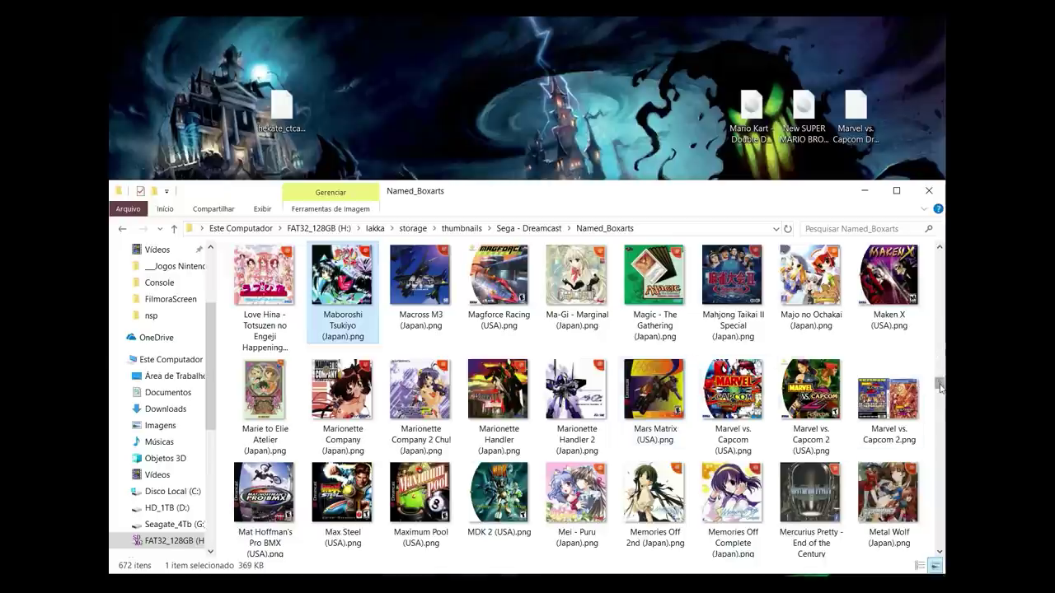
click(730, 437)
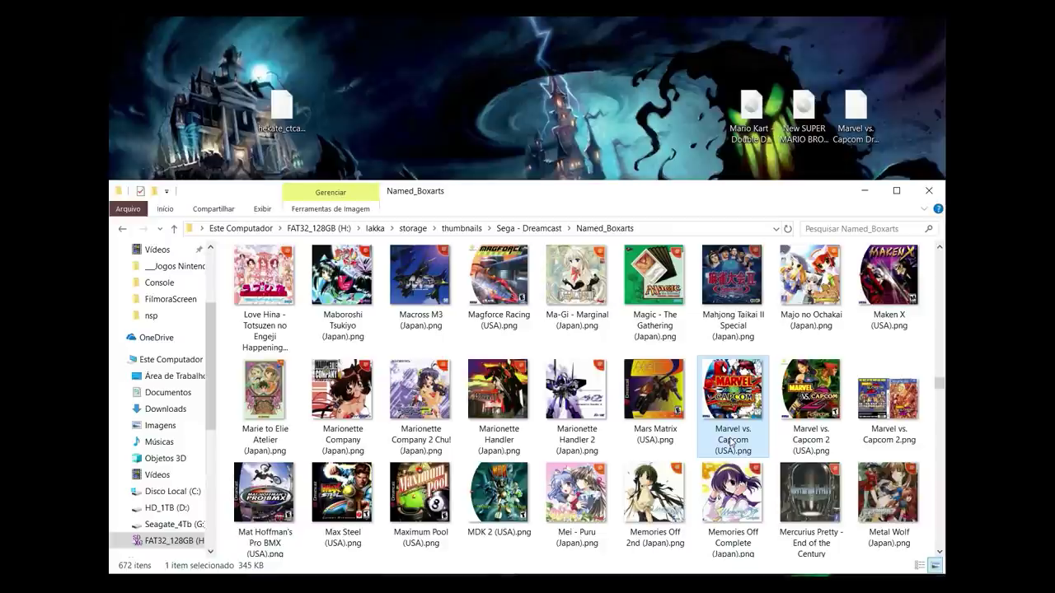
click(730, 442)
key(ctrl+c)
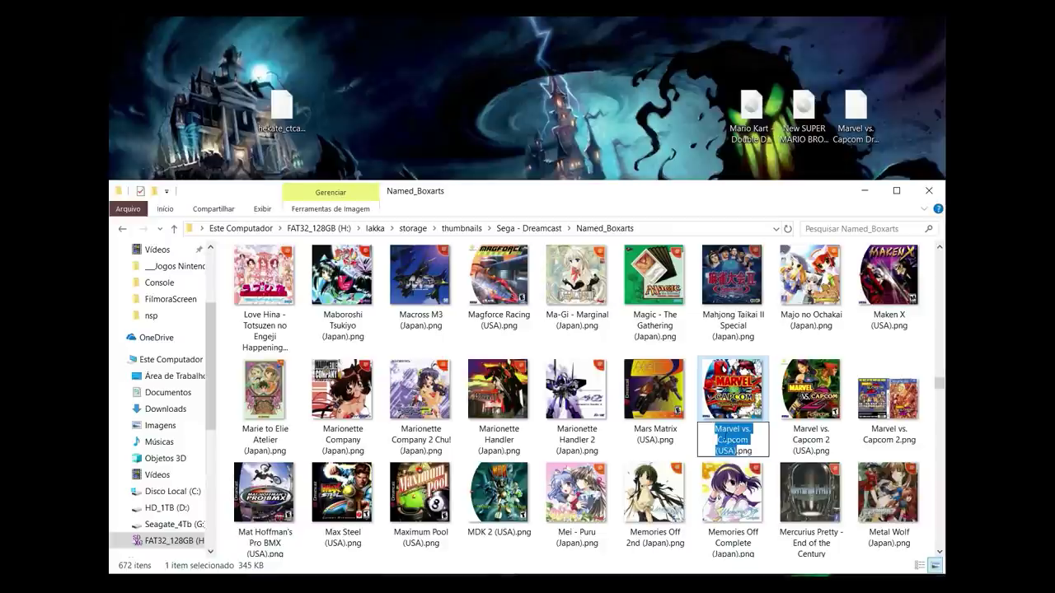
right_click(725, 439)
key(Escape)
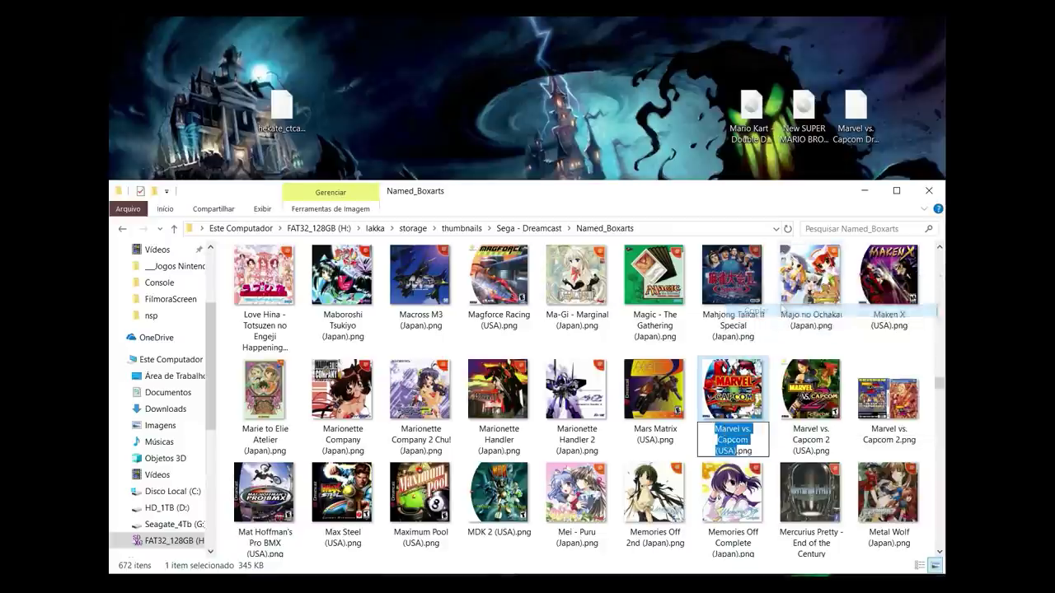
Step: Rename the Marvel vs. Capcom Dreamcast CDI file on the desktop as Marvel vs. Capcom (USA), keeping the extension
click(853, 116)
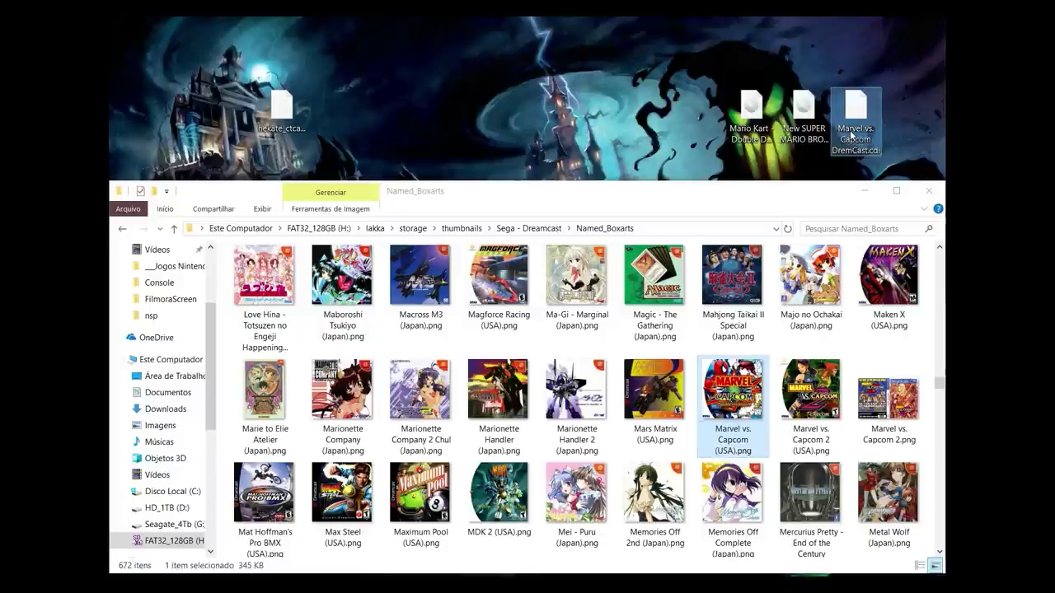
click(852, 123)
right_click(853, 131)
click(818, 184)
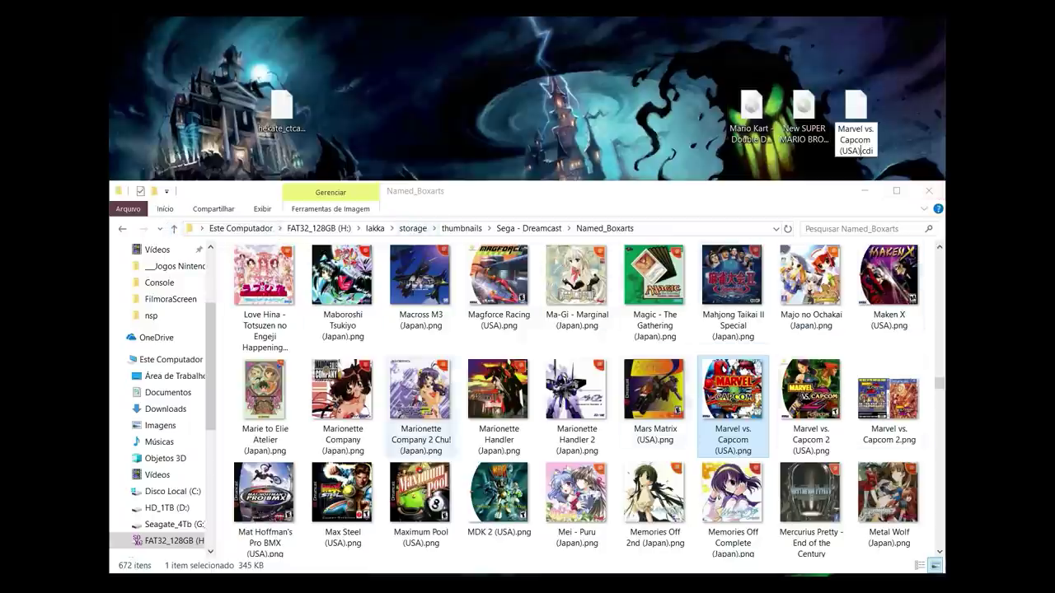
Step: Go to the downloads folder inside lakka > storage > roms
click(174, 230)
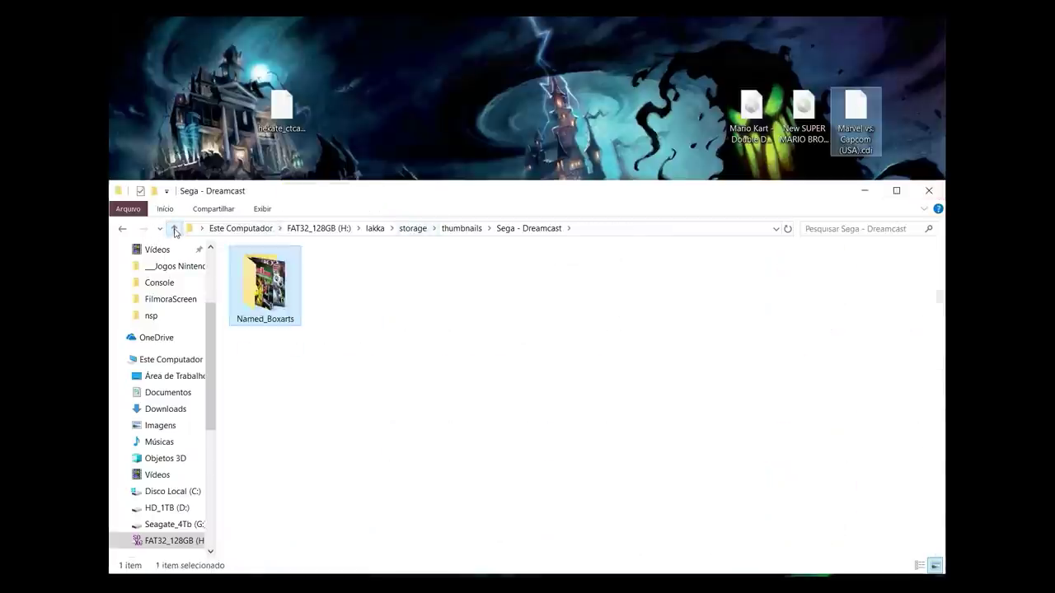
click(174, 229)
click(174, 229)
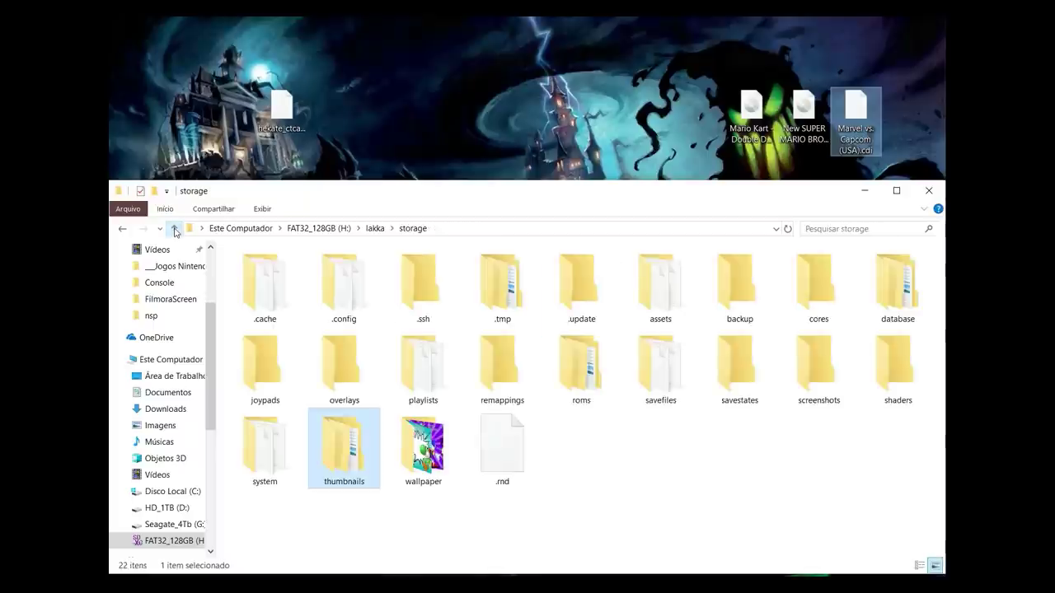
double_click(596, 375)
double_click(288, 303)
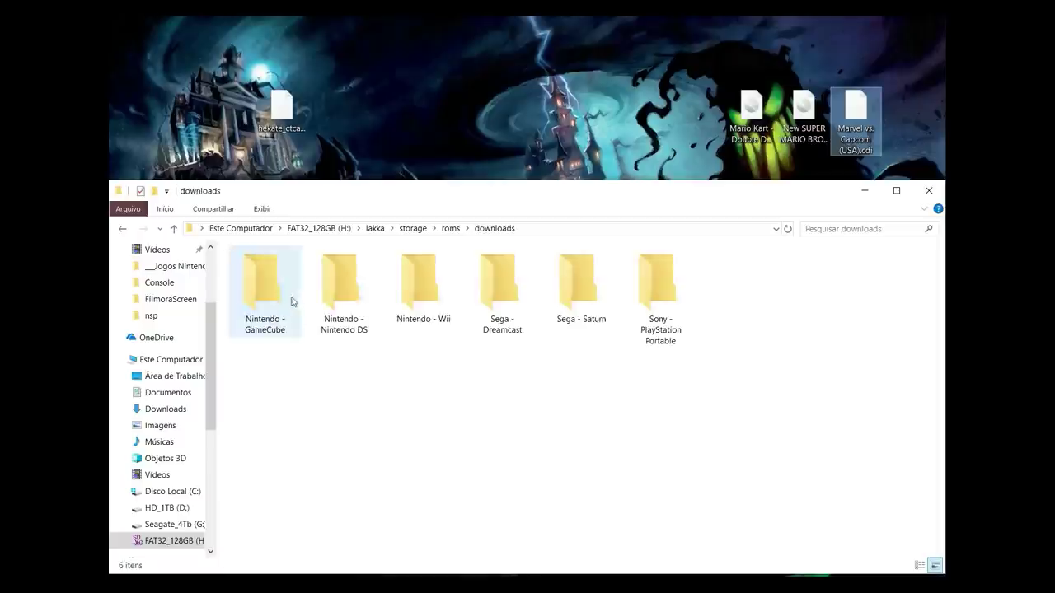
Step: Copy the Mario Kart - Double Dash!! (USA) ISO from the desktop into the Nintendo - GameCube folder in downloads
click(750, 113)
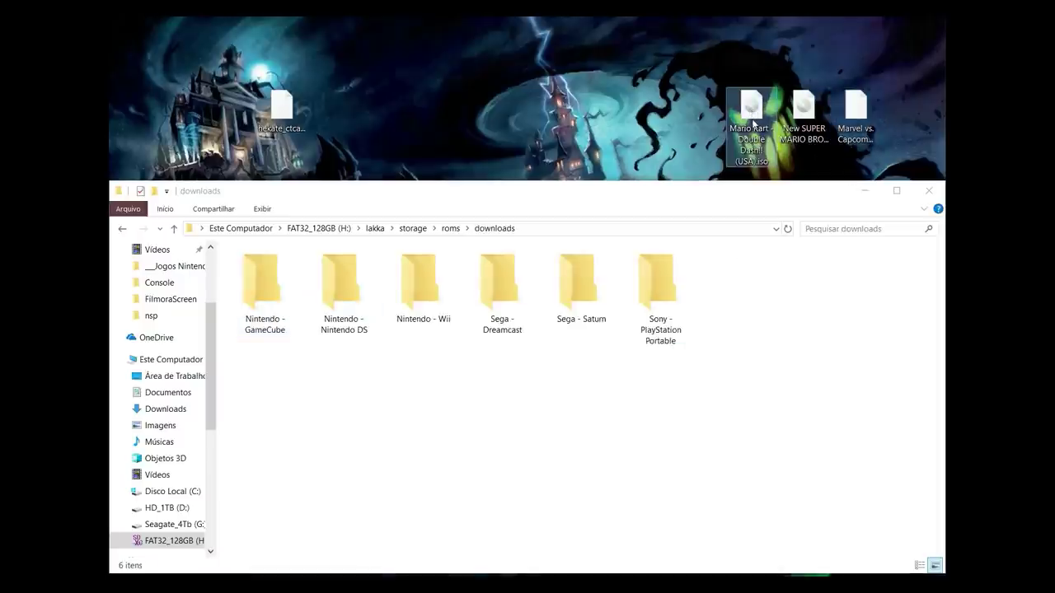
double_click(275, 291)
click(174, 229)
drag(754, 114, 267, 280)
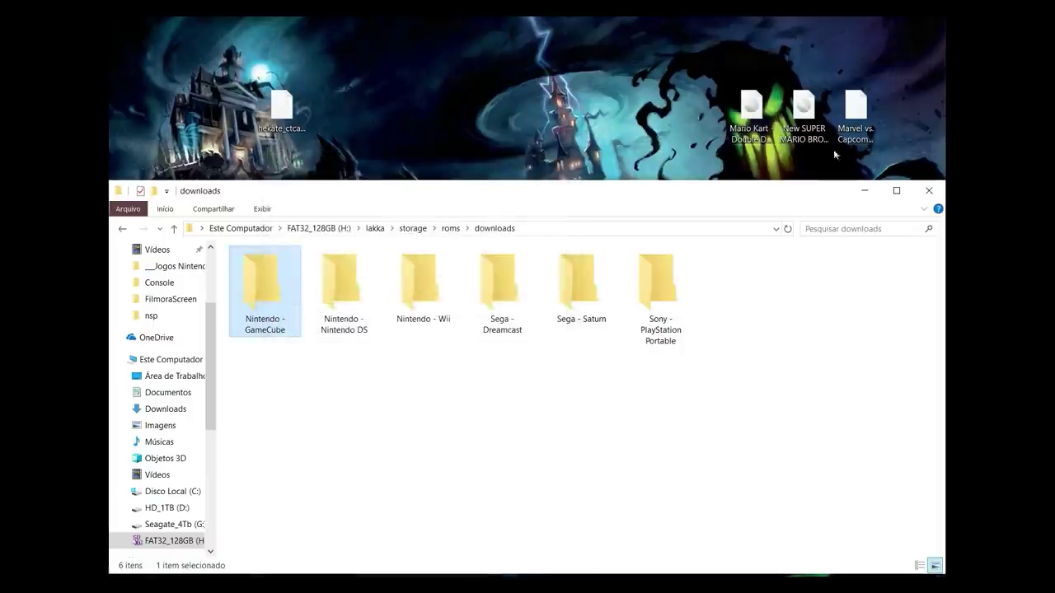
Step: Try to copy the New SUPER MARIO BROS. Wii [SMNE01] ISO from the desktop into the Nintendo - Wii folder
click(804, 123)
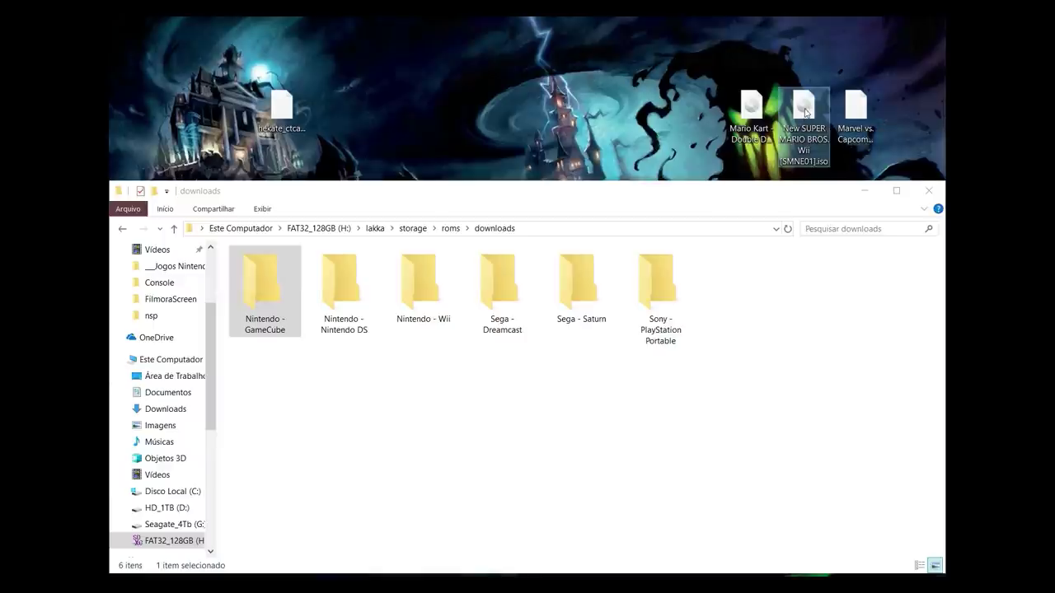
drag(804, 103, 420, 264)
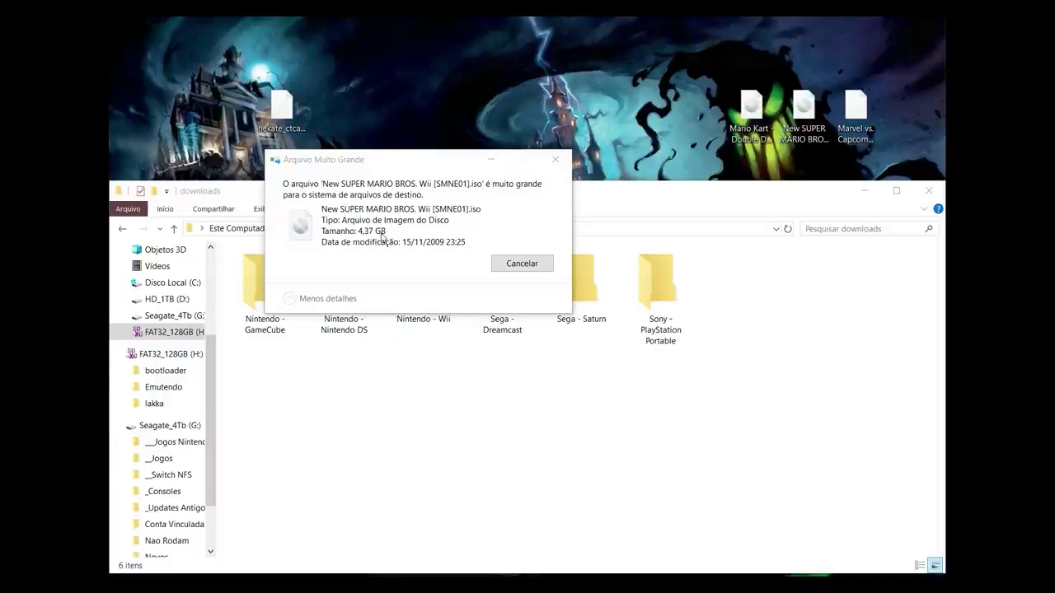
click(518, 265)
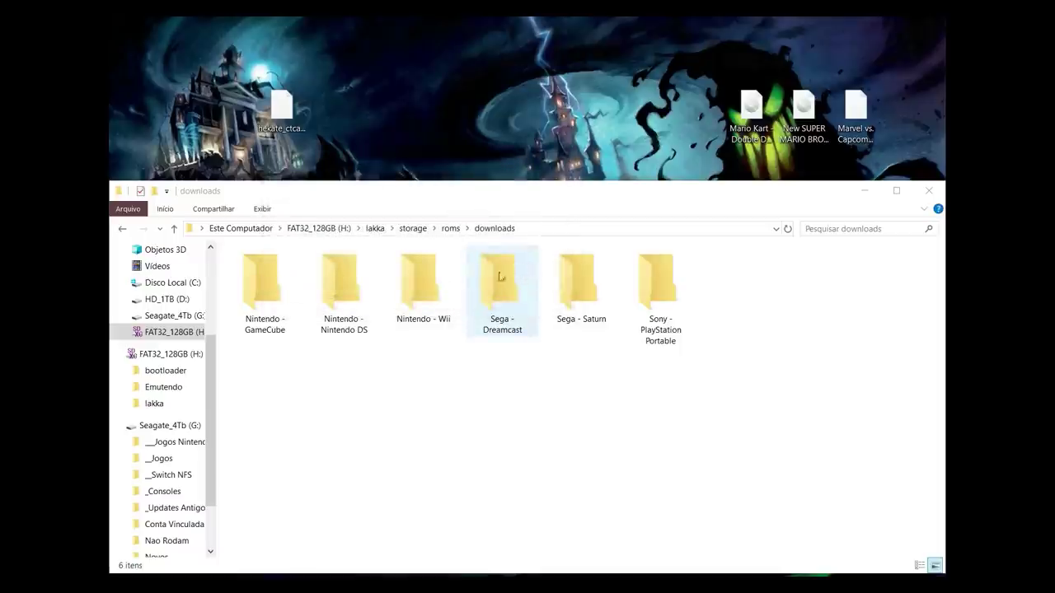
Step: Replace the New SUPER MARIO BROS. Wii [SMNE01] ISO on the desktop with its WBFS version and copy that into the Nintendo - Wii folder
drag(803, 106, 804, 30)
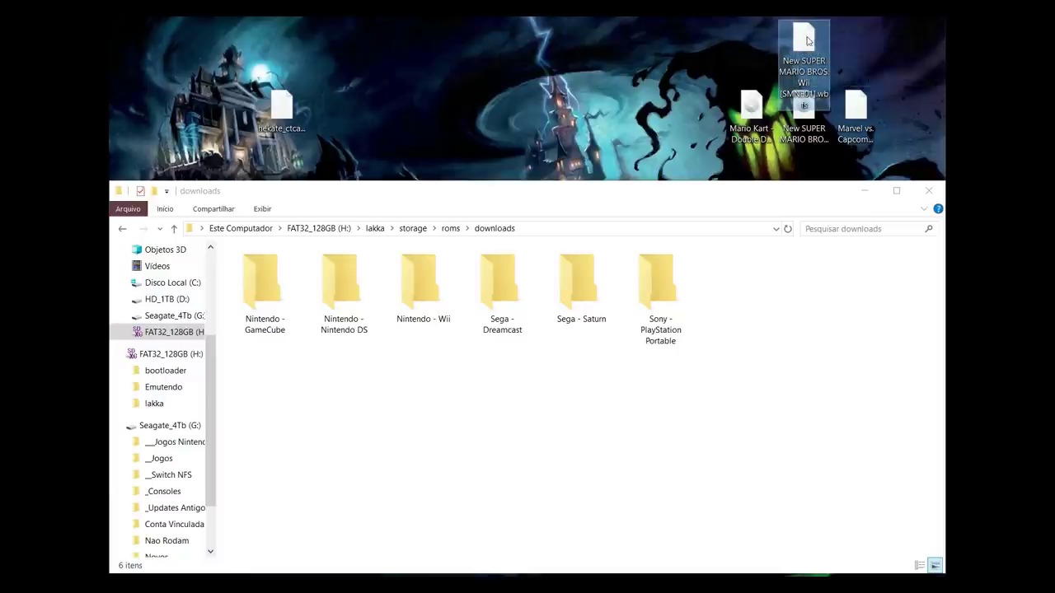
click(805, 117)
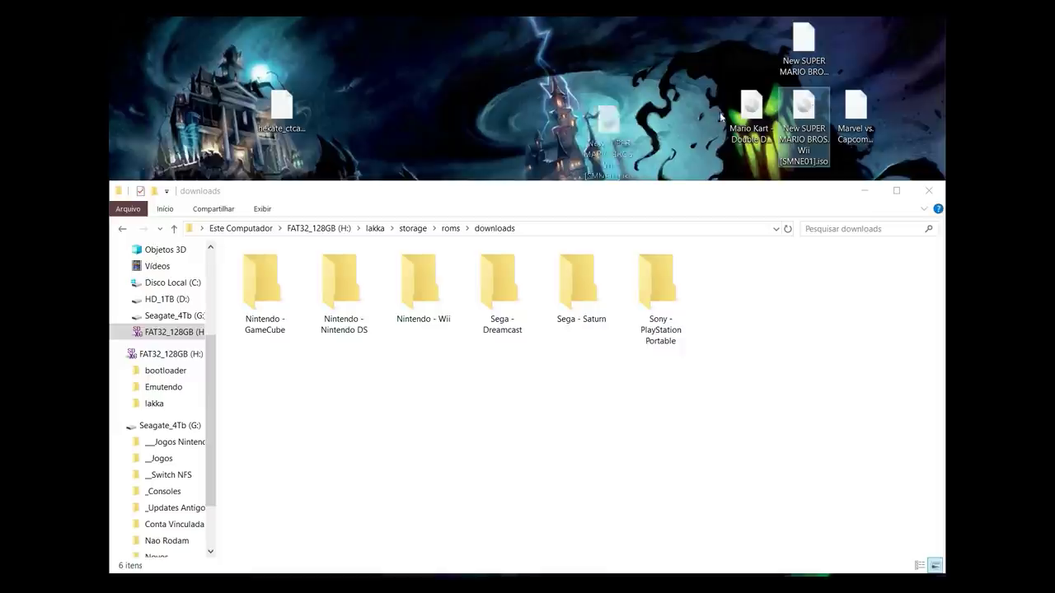
key(Delete)
drag(800, 40, 806, 122)
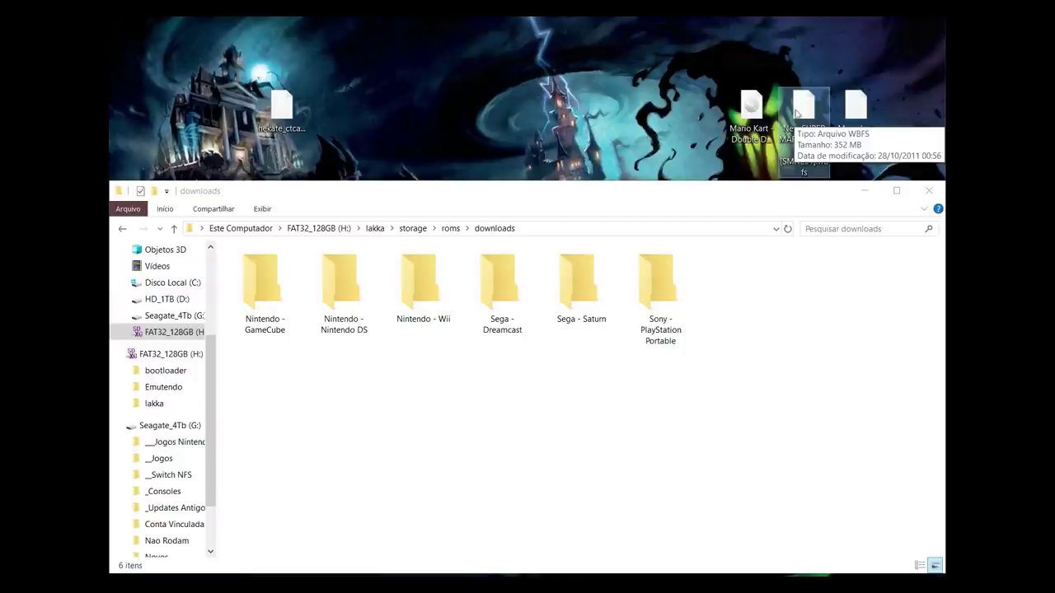
drag(802, 114, 421, 275)
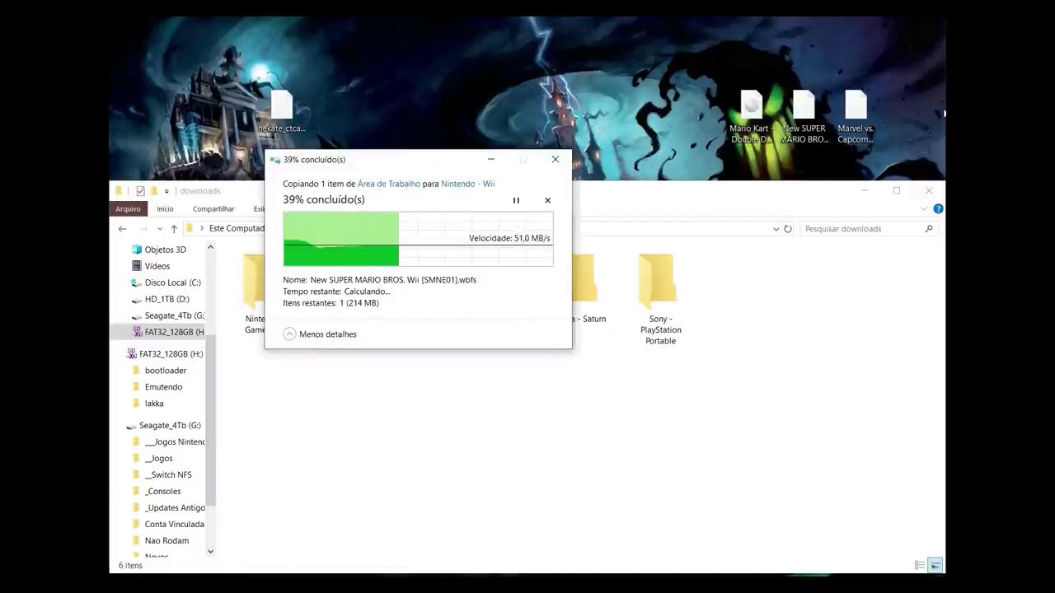
Step: Copy the Marvel vs. Capcom (USA) CDI file from the desktop into the Sega - Dreamcast folder and close the downloads window
click(860, 118)
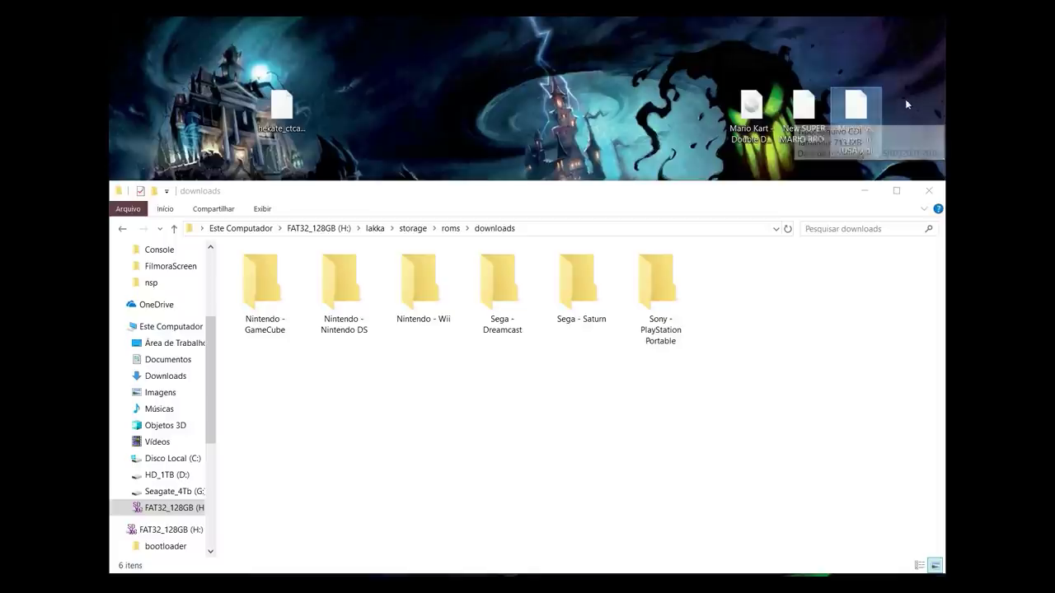
drag(876, 110, 506, 259)
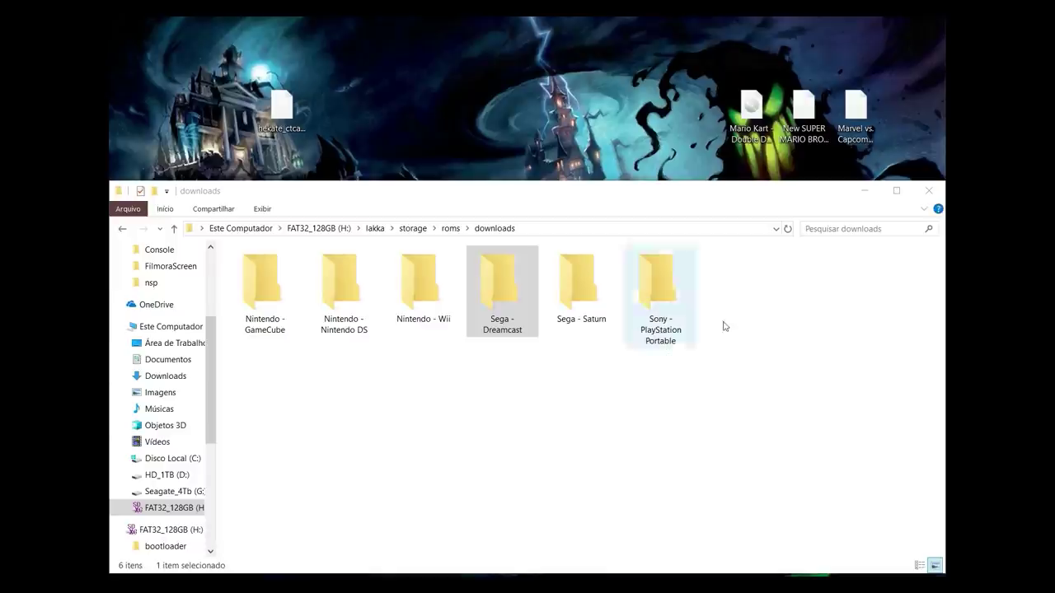
click(928, 190)
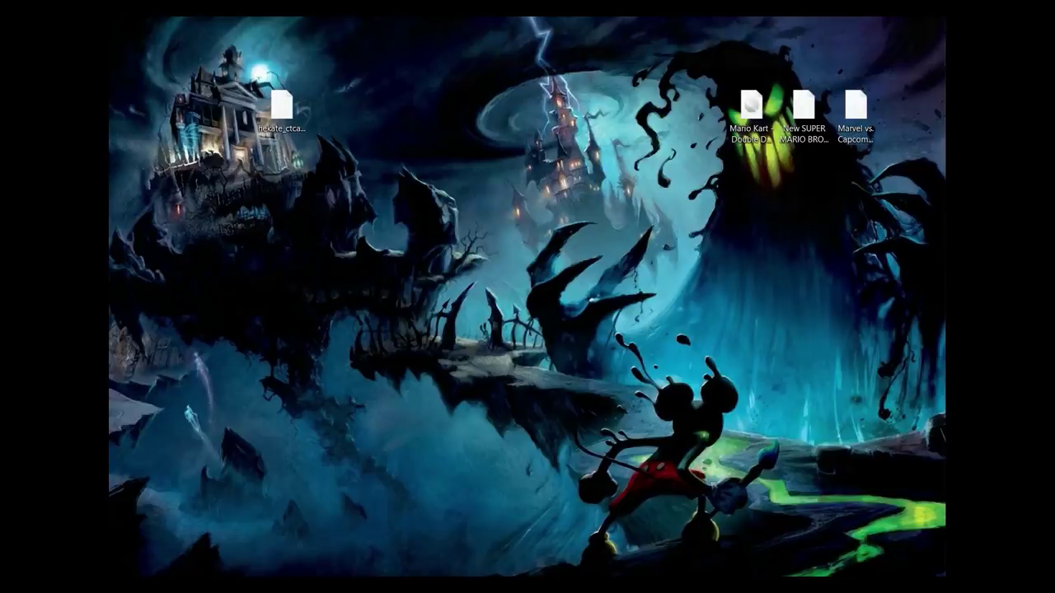
Step: Switch to TegraRcmGUI, load hekate_ctcaer_4.10.1_NBan.bin from the payloads folder in Documents and inject it into the console
click(269, 110)
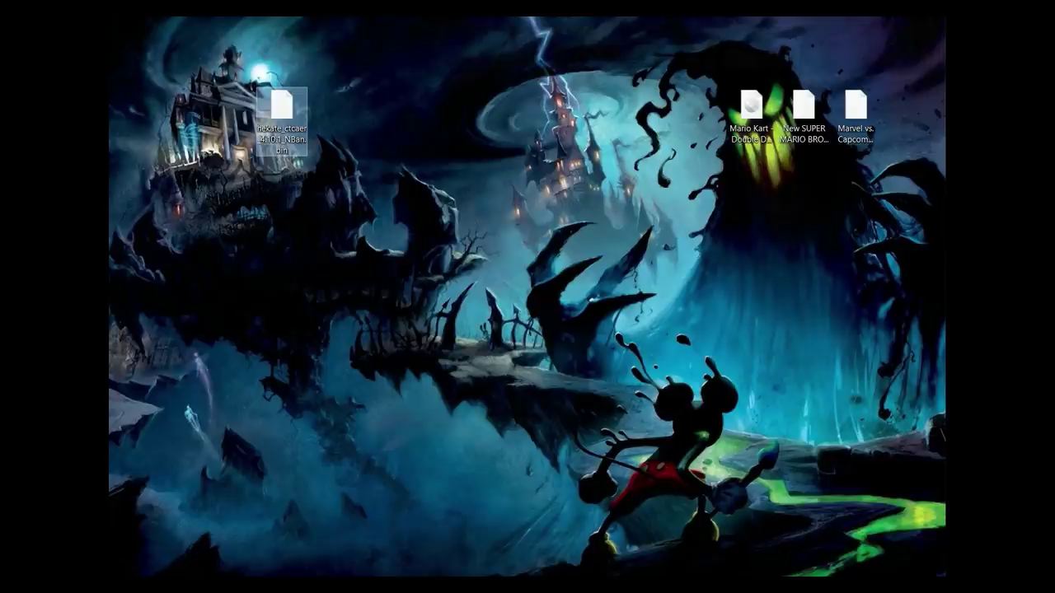
key(alt+Tab)
drag(412, 354, 526, 99)
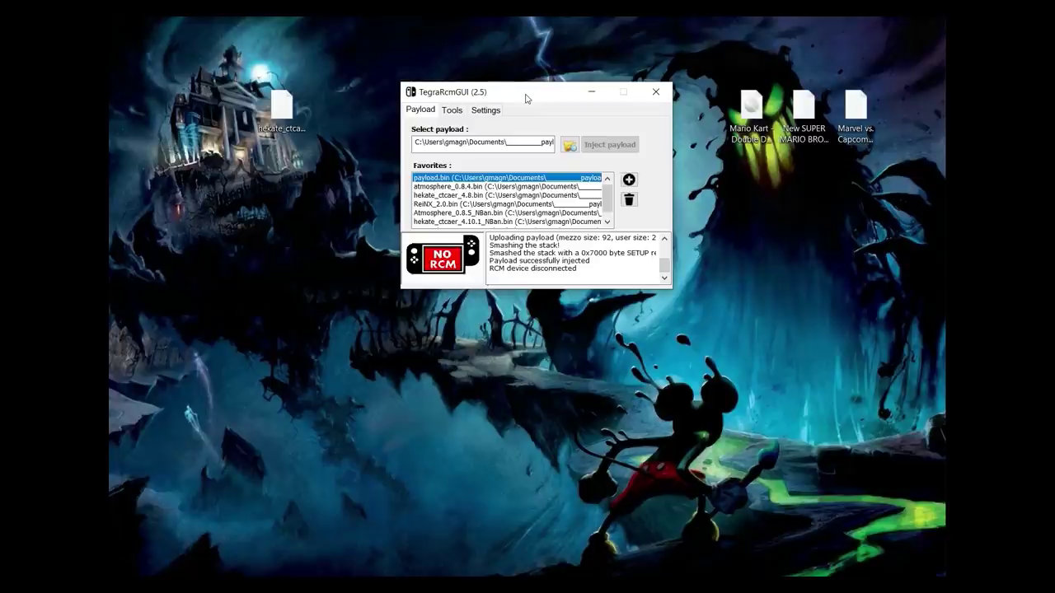
click(570, 145)
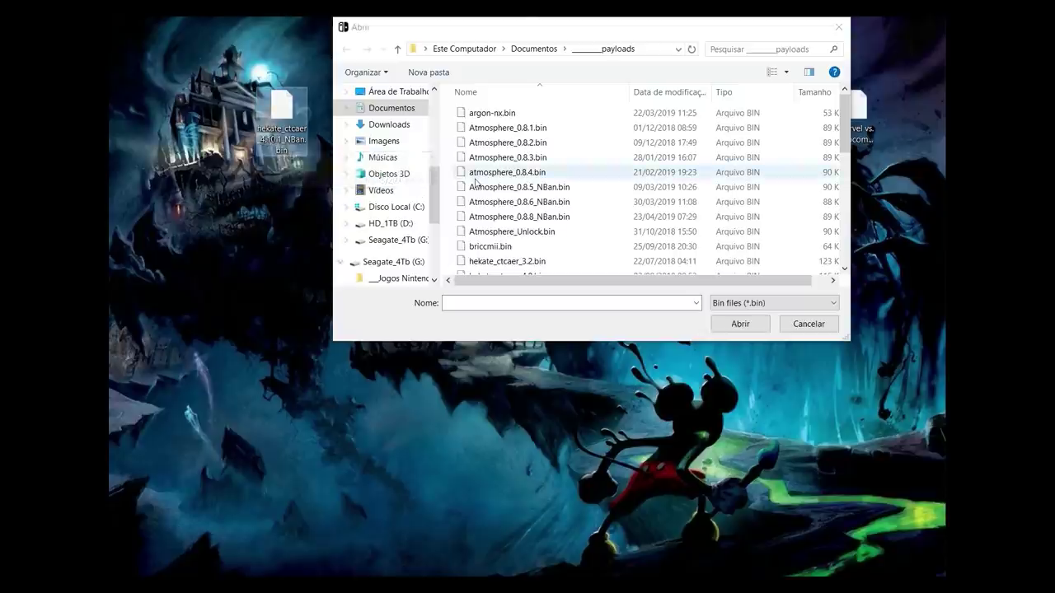
click(449, 132)
scroll(535, 173, down, 3)
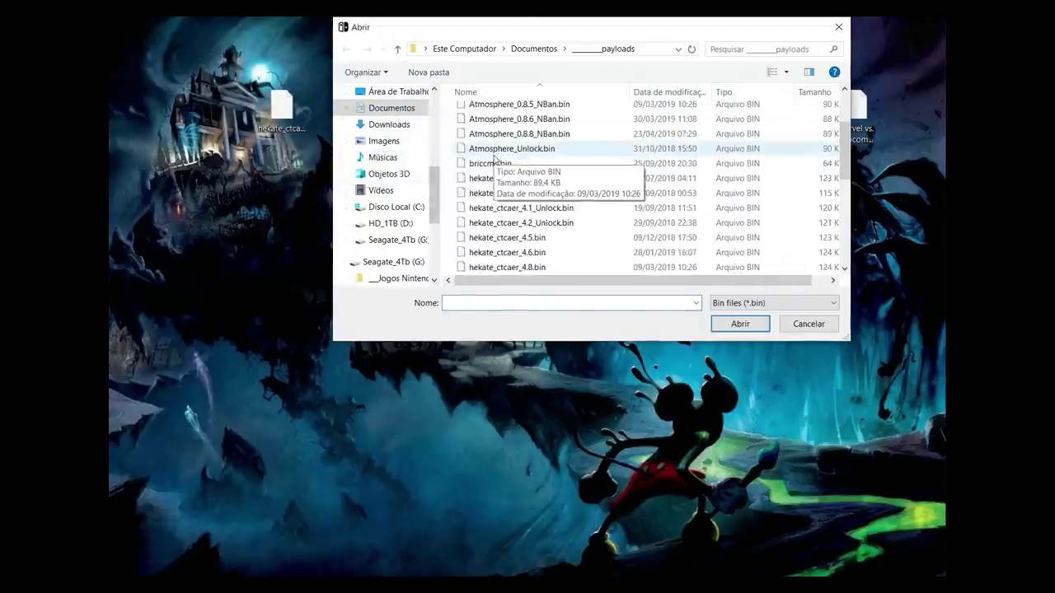
click(546, 239)
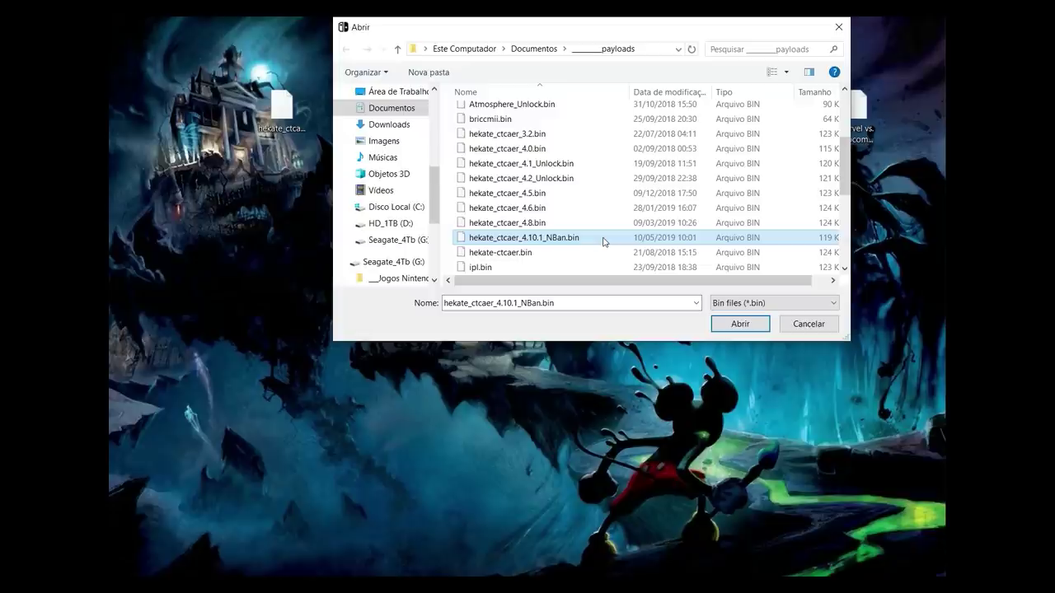
click(744, 327)
click(610, 144)
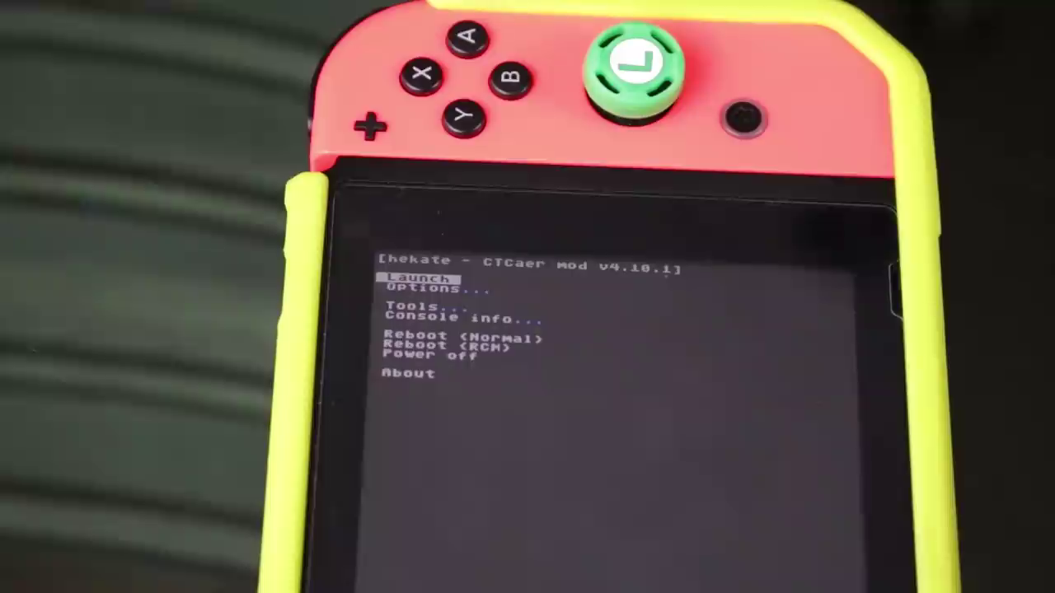